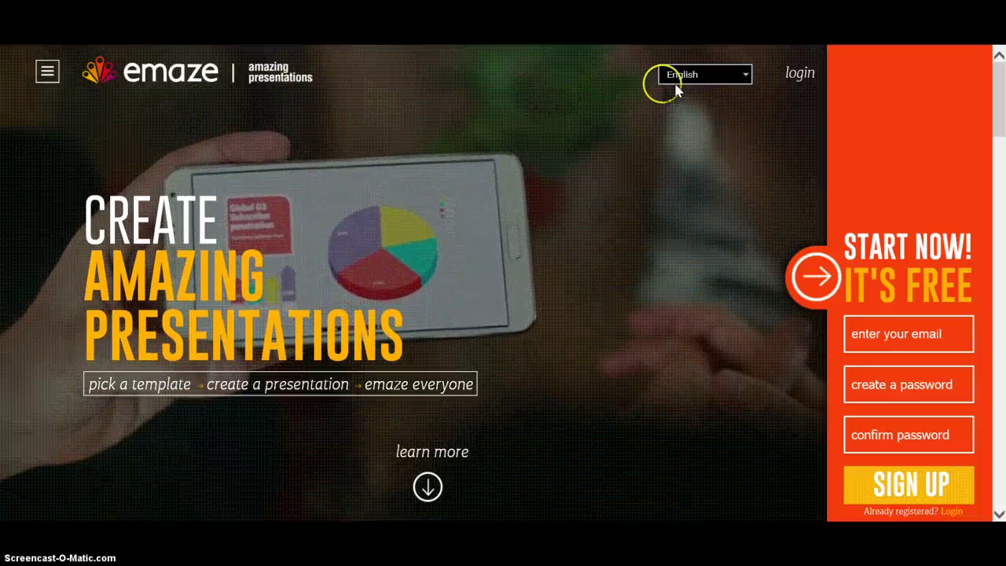
- Sign in through the Welcome Back form with the account e-mail and password
left_click(721, 75)
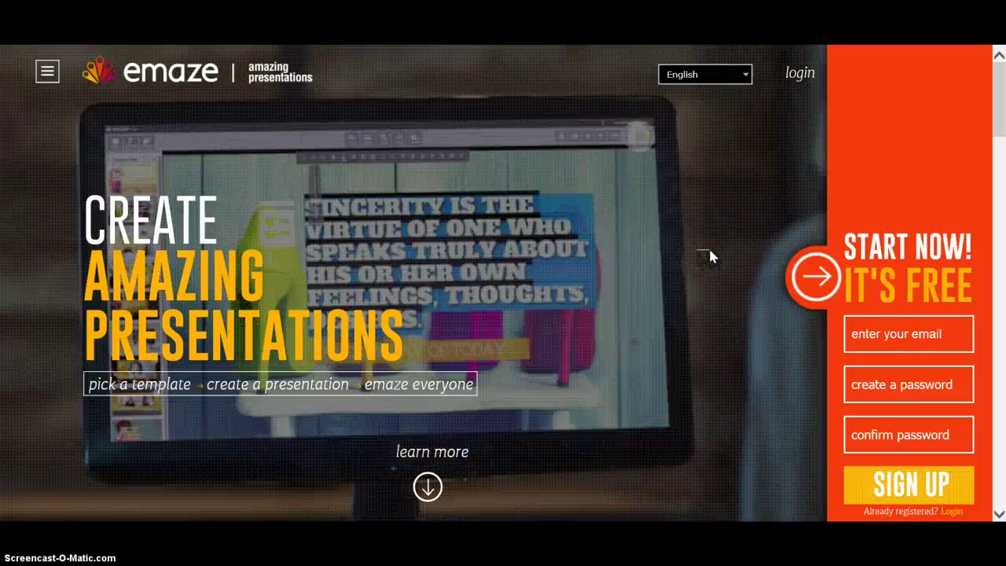
left_click(855, 326)
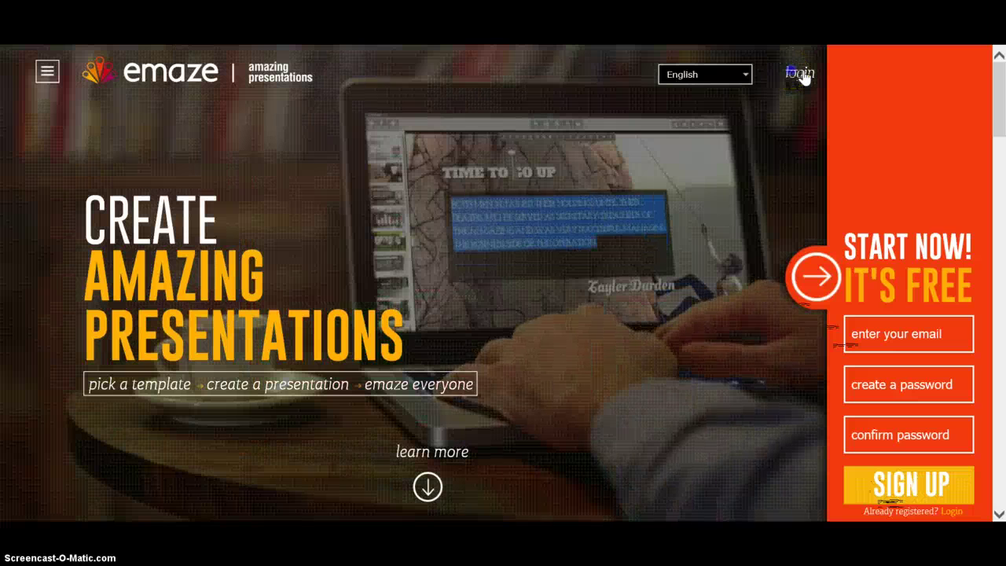
left_click(799, 74)
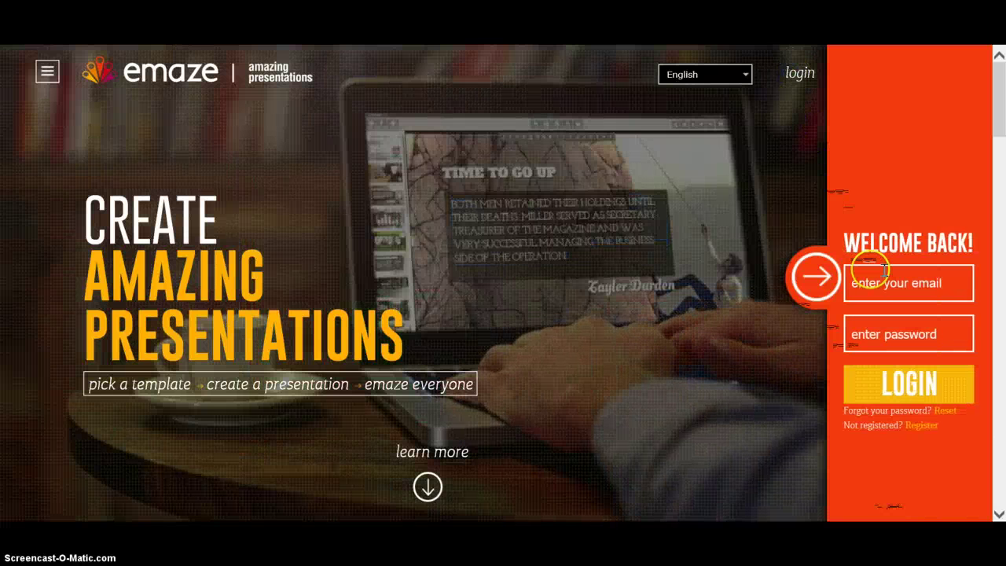
left_click(872, 284)
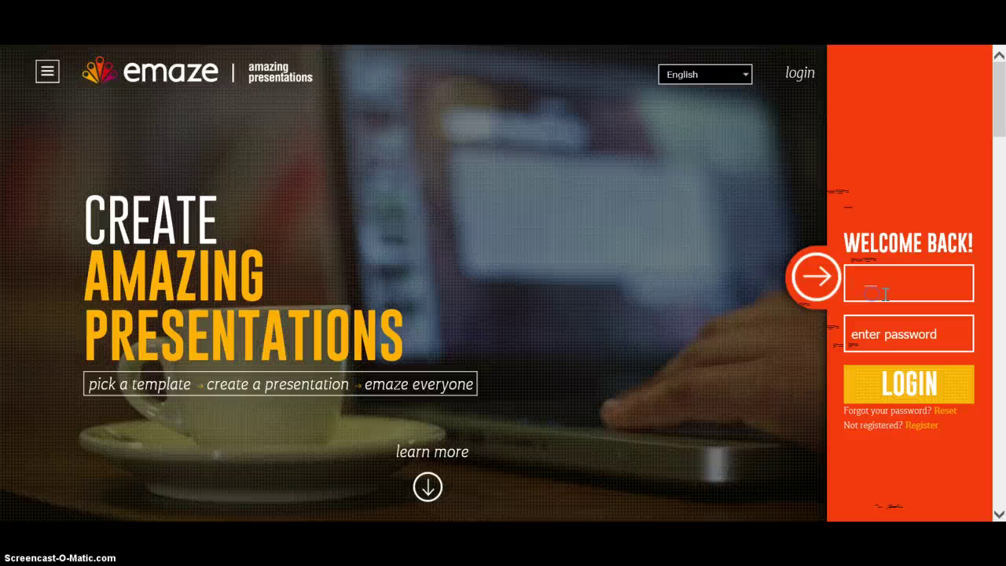
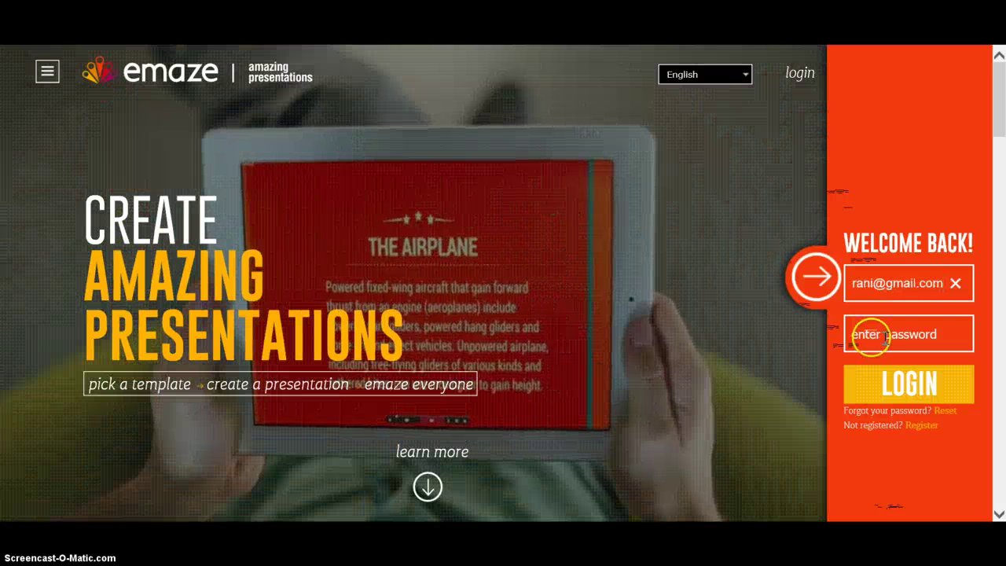
left_click(872, 338)
type("•••••")
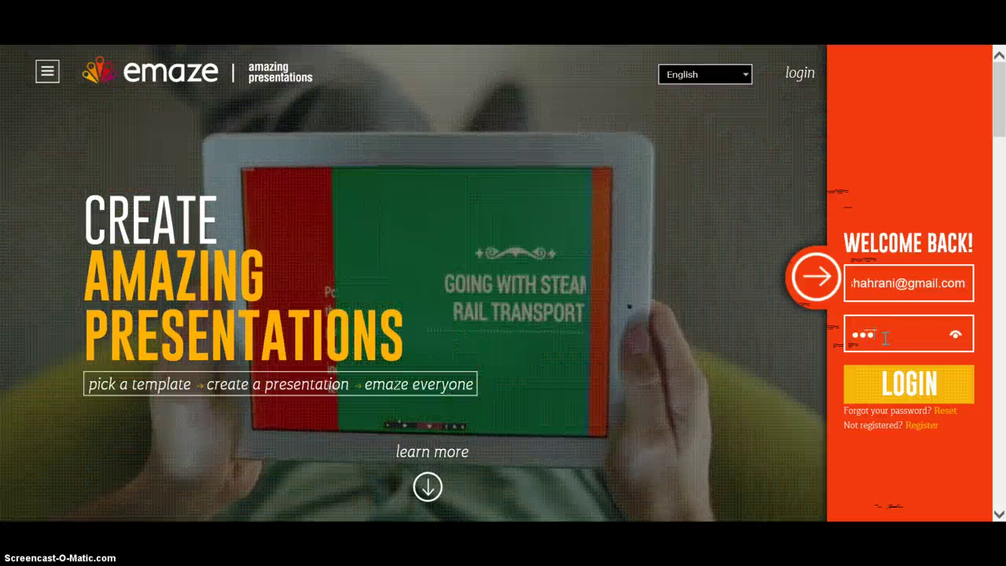
type("••••")
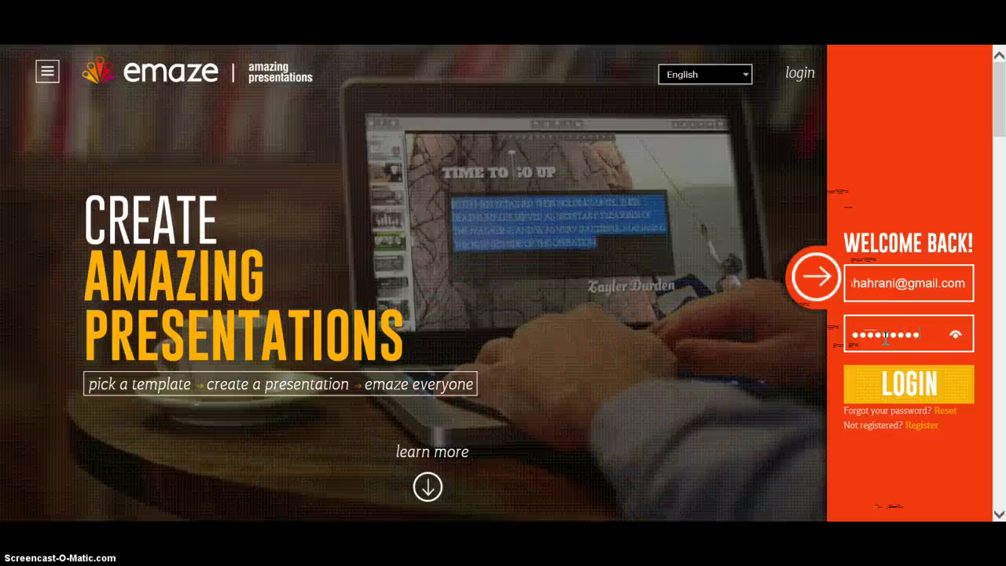
left_click(891, 383)
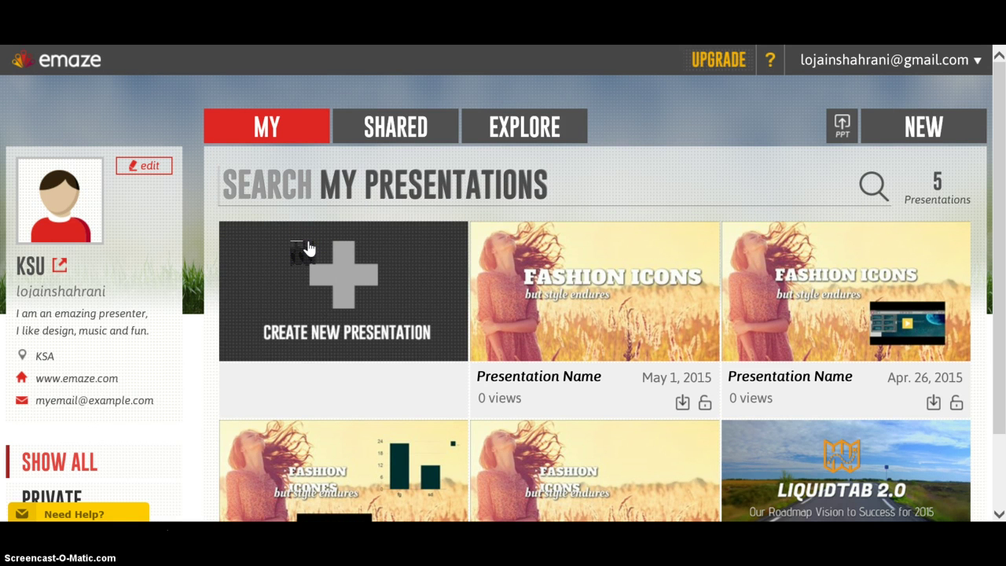
- Wait for the My presentations dashboard to show the five presentations, including Fashion Icons
left_click(176, 375)
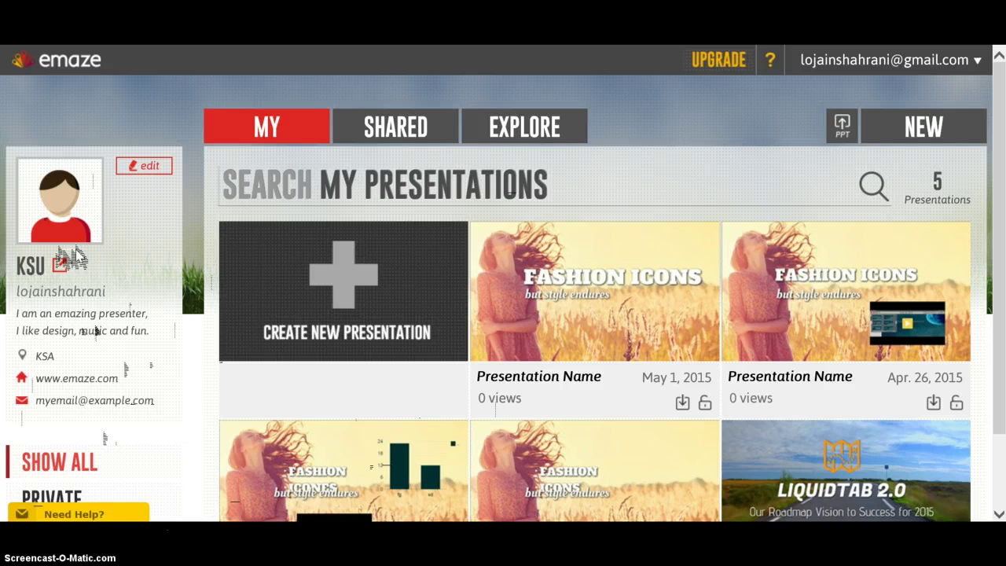
left_click(149, 168)
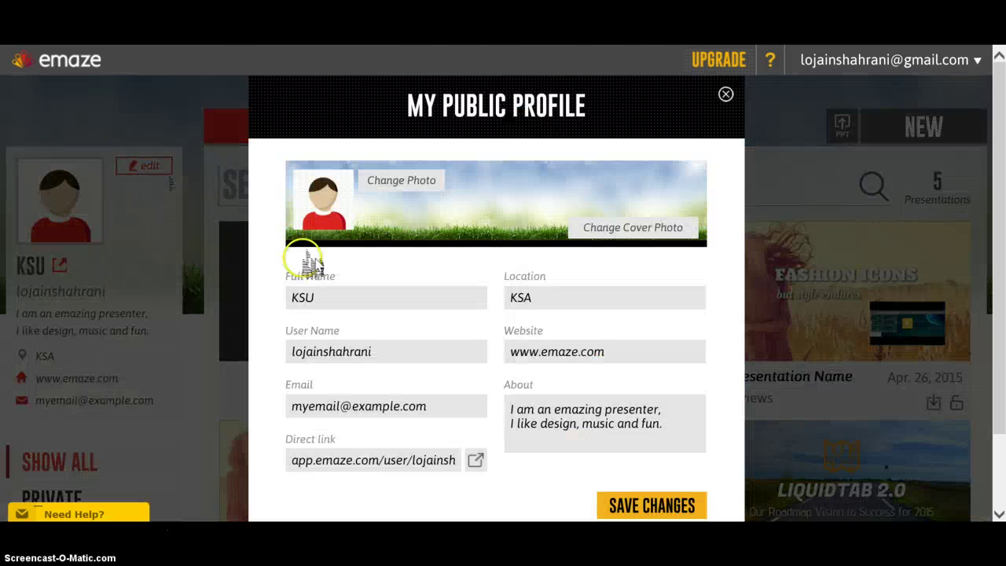
left_click(328, 283)
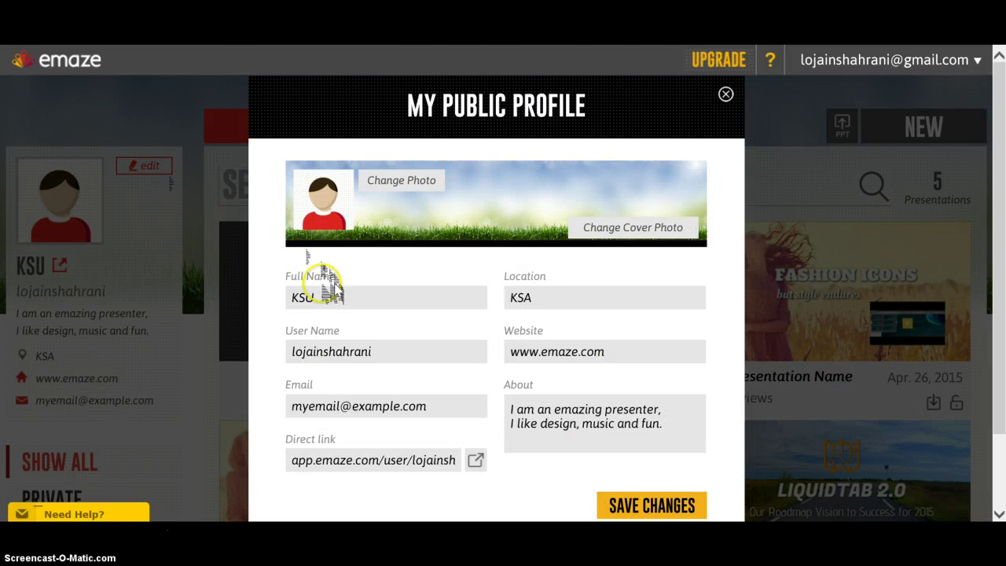
left_click(332, 395)
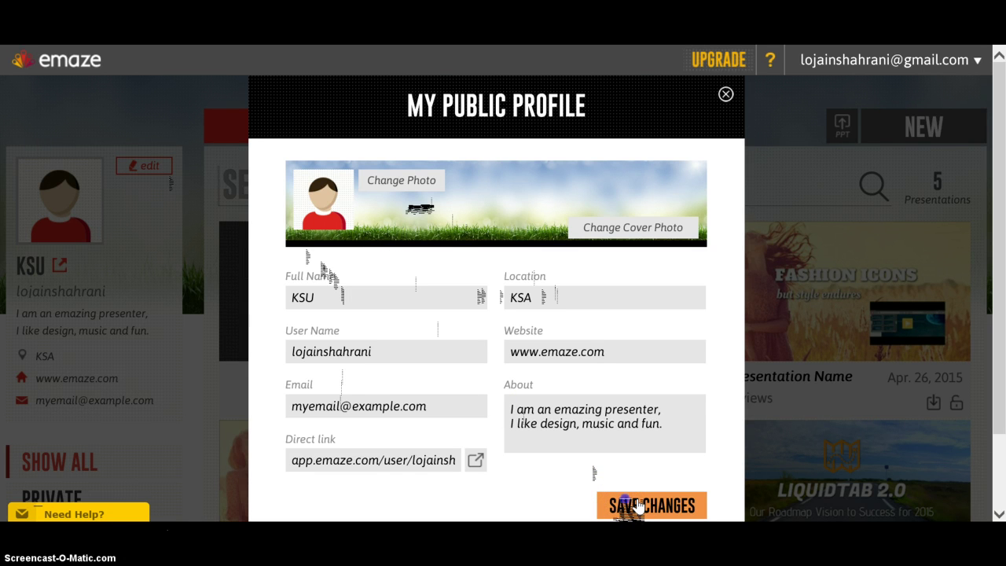
left_click(638, 505)
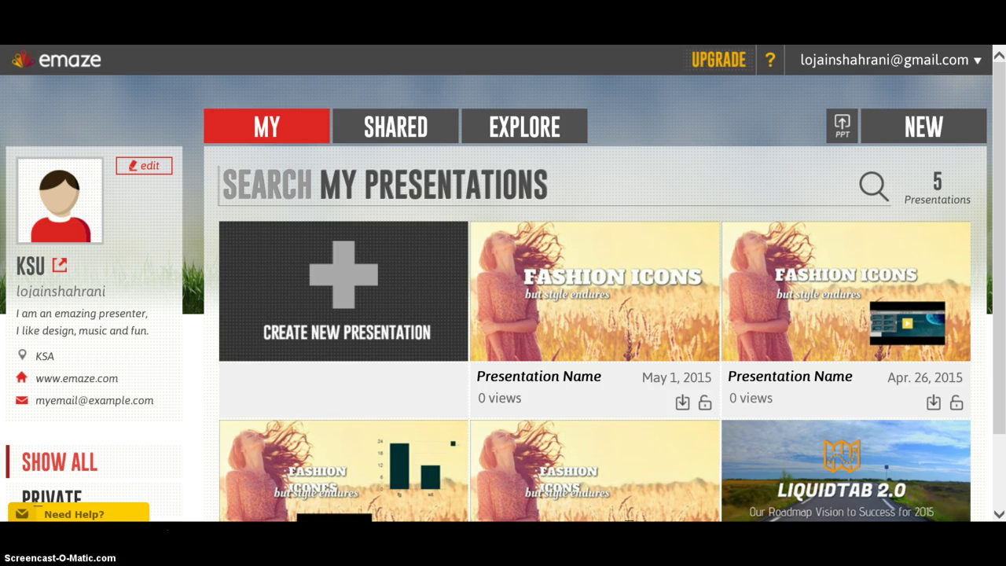
- Duplicate the lower-left Fashion Icons presentation, then view the empty Shared presentations list
mouse_move(370, 514)
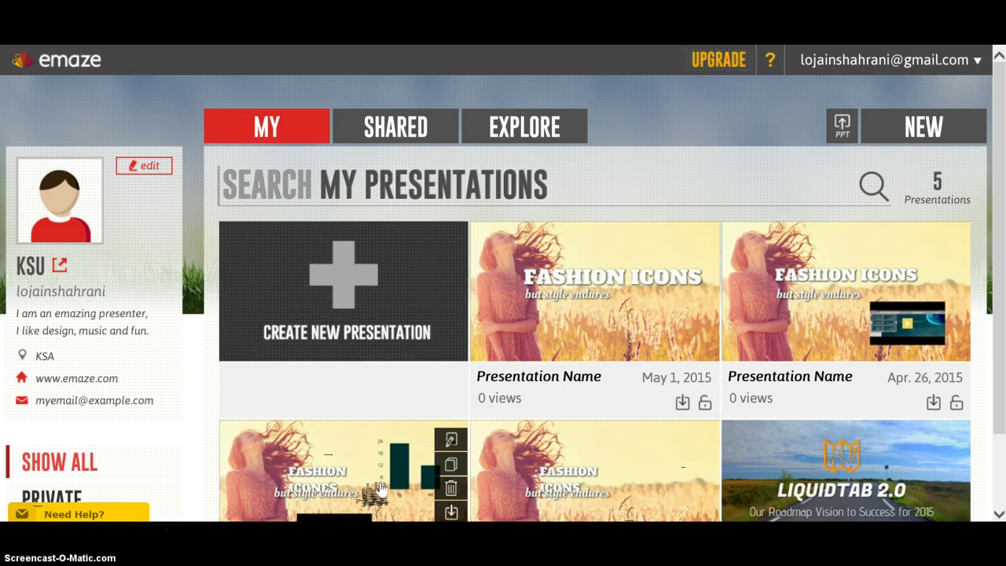
left_click(283, 140)
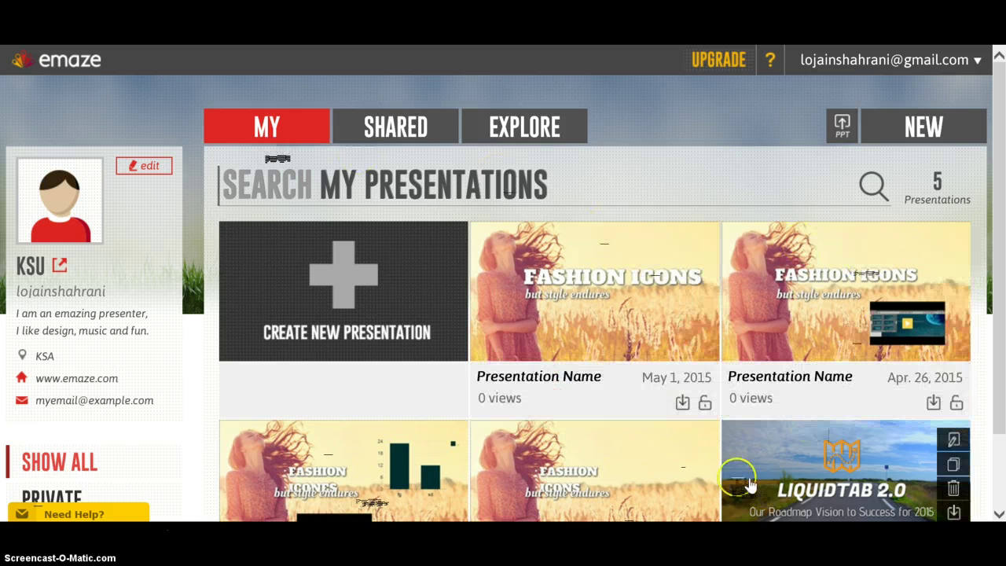
mouse_move(629, 487)
mouse_move(424, 472)
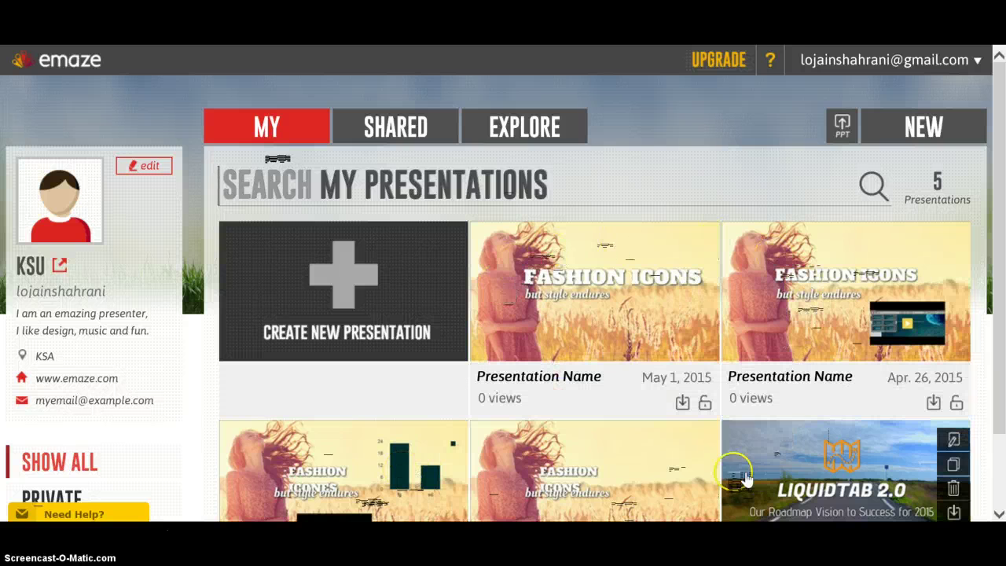
left_click(460, 469)
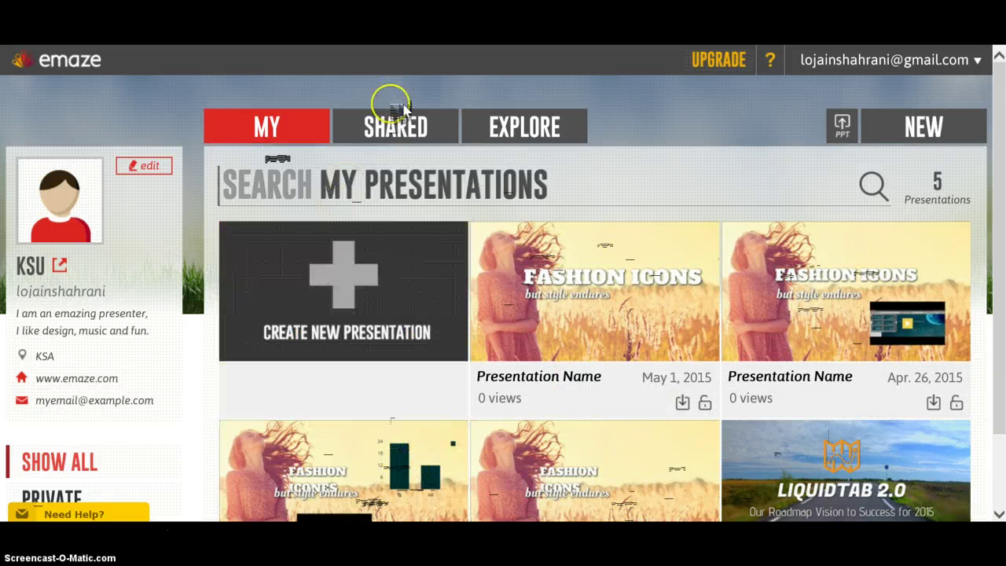
left_click(396, 124)
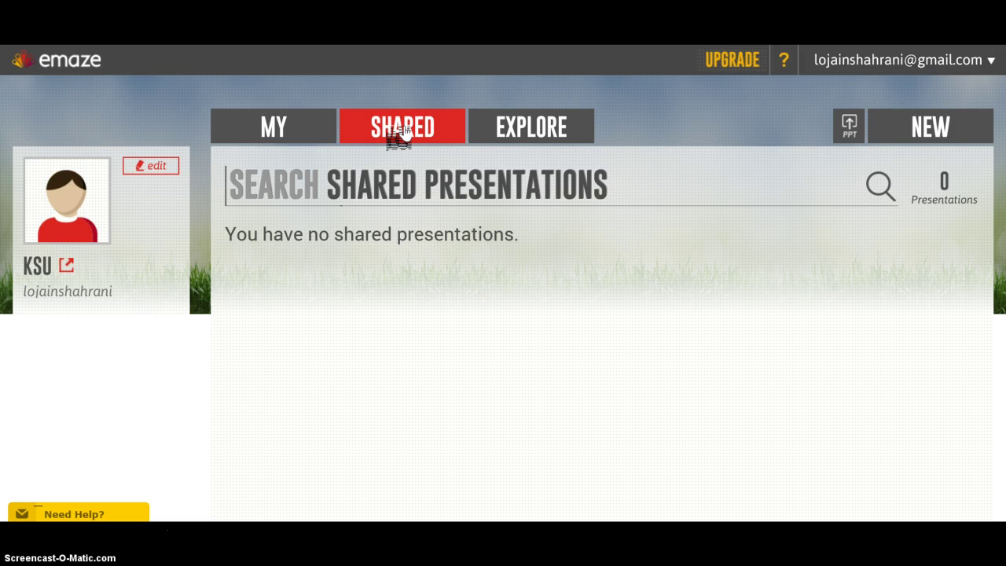
- Search Explore for FASHION, which finds 3 presentations, then go back to My presentations
left_click(558, 124)
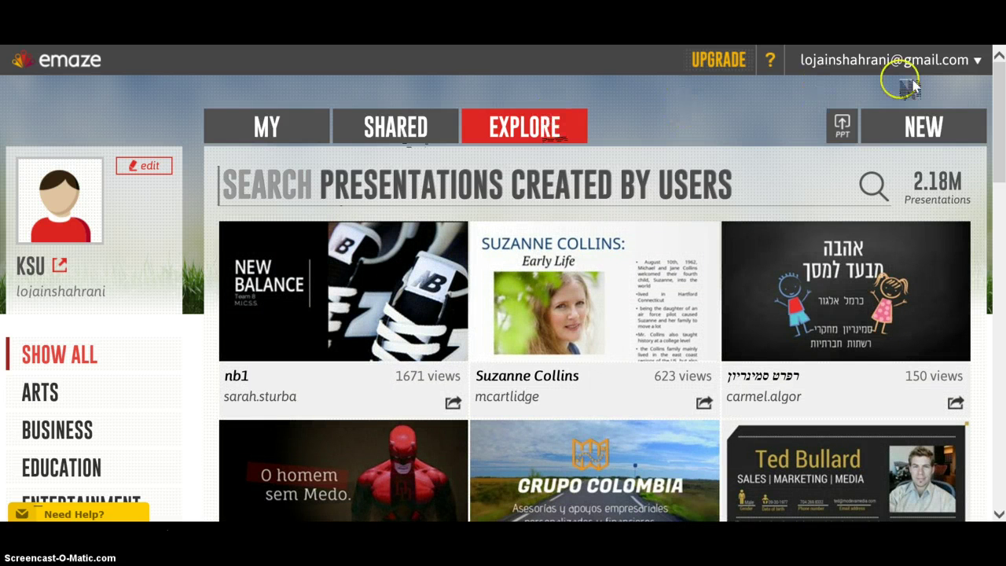
left_click_drag(997, 100, 996, 74)
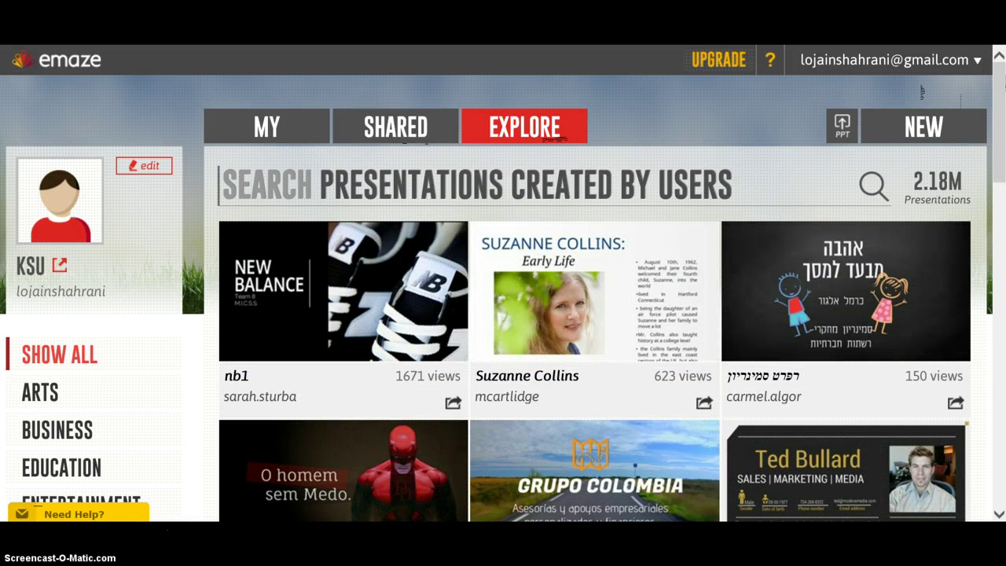
left_click(742, 188)
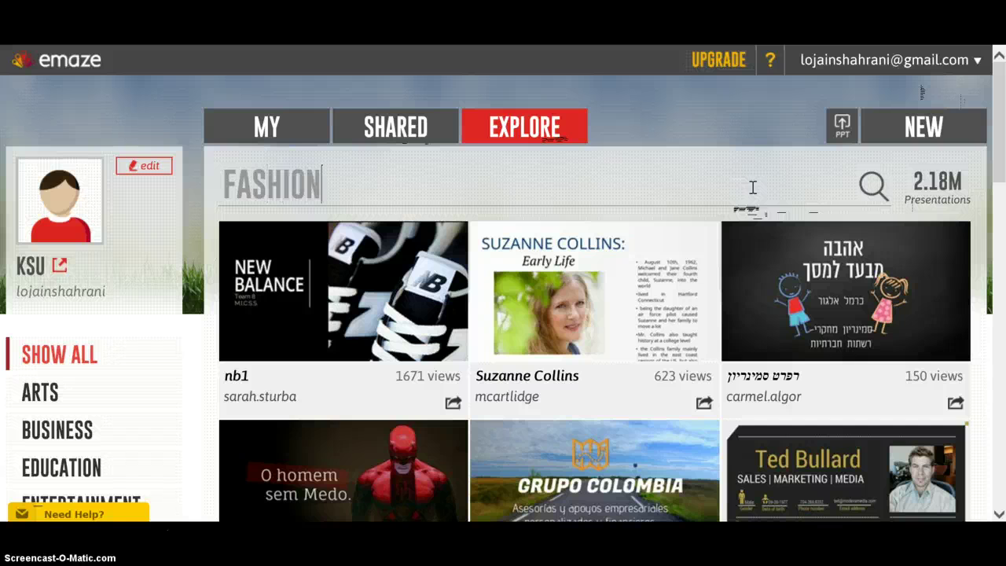
key("Return")
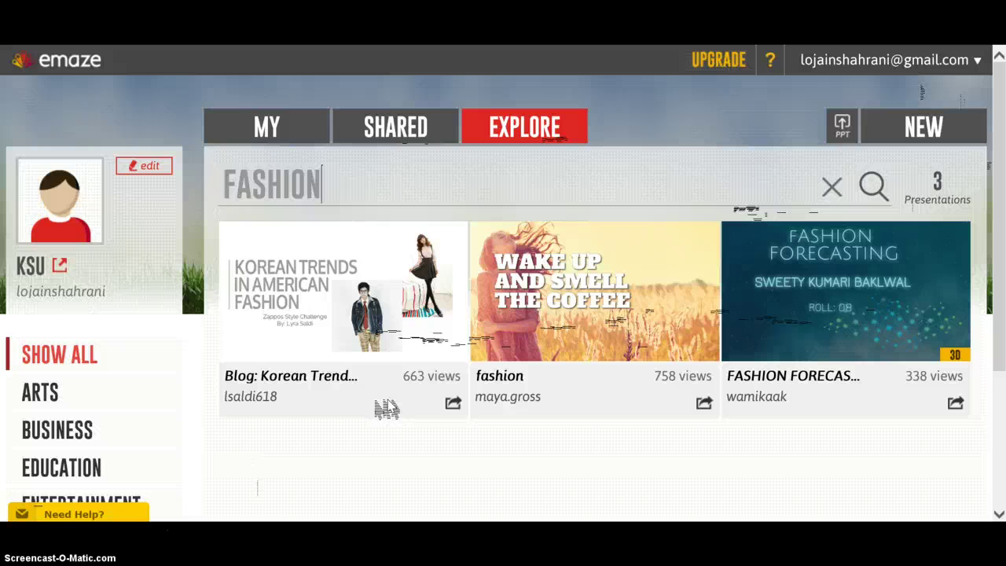
left_click(323, 184)
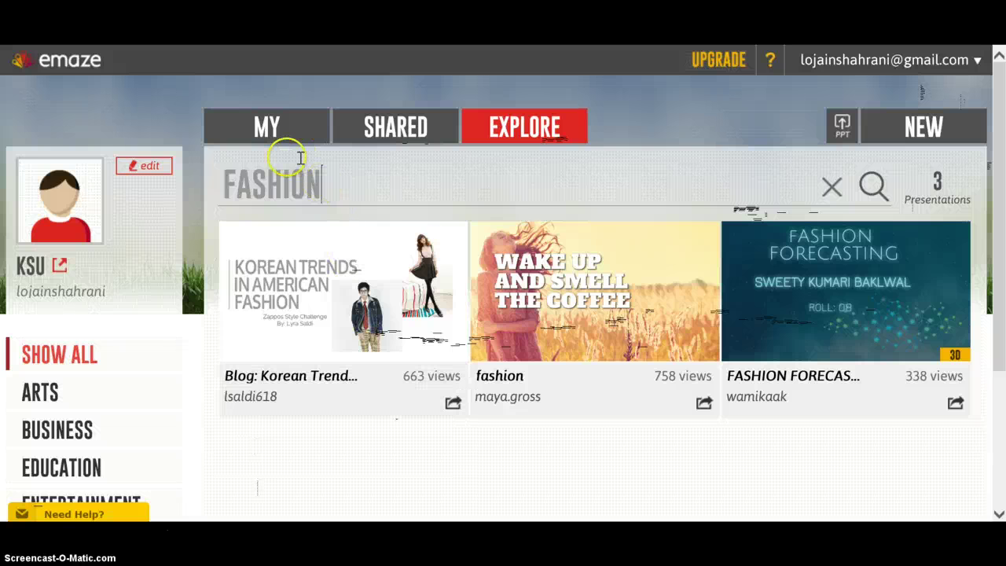
left_click(276, 130)
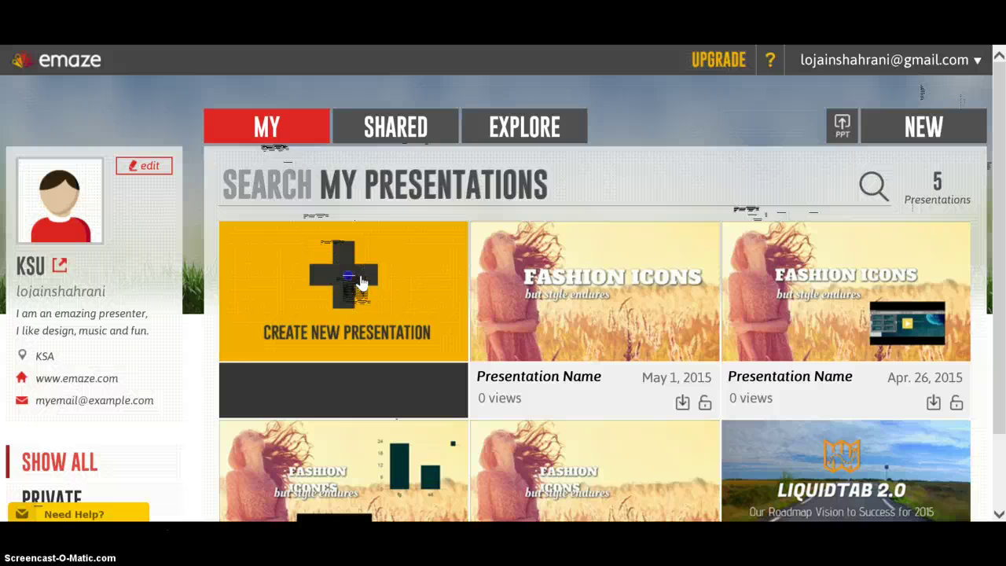
- Start a new presentation and try the Education, Business and Flyer filters, settling on Lifestyle
left_click(361, 282)
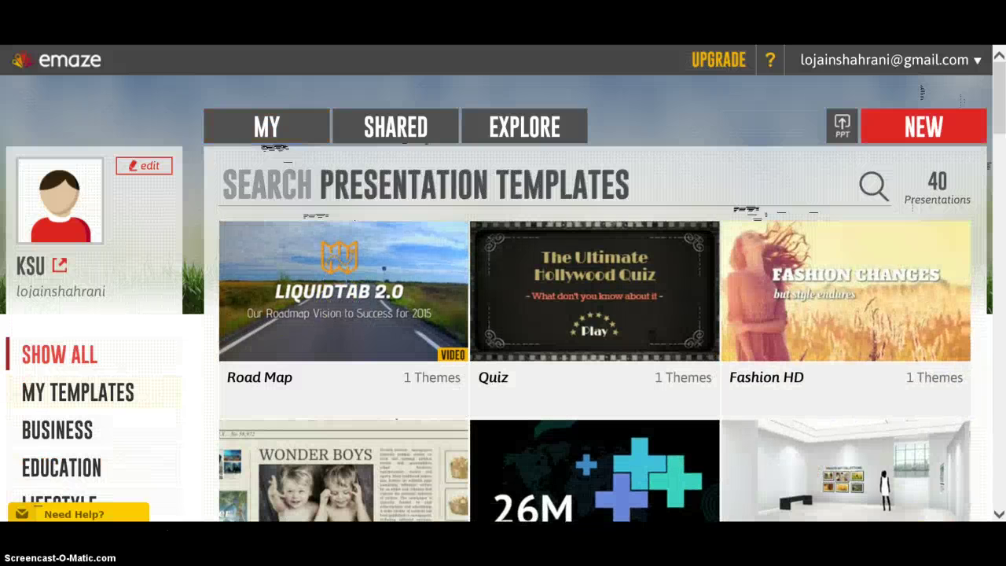
scroll(357, 306, "down", 2)
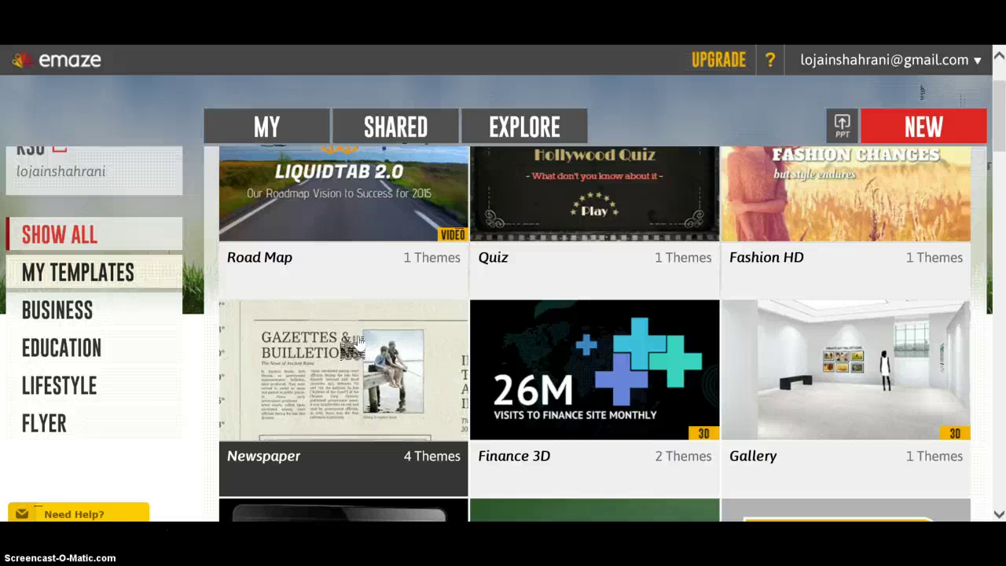
left_click(176, 338)
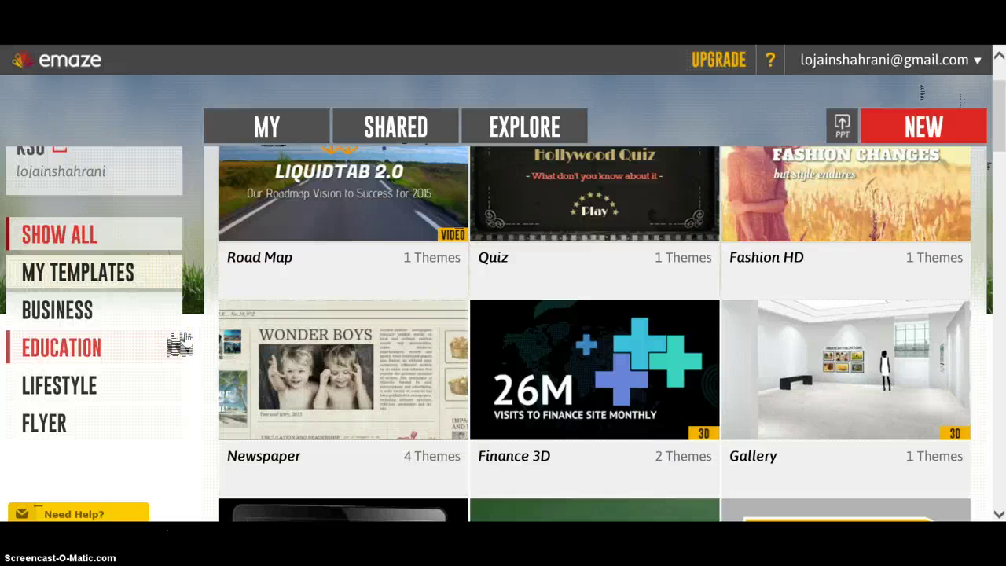
left_click(154, 318)
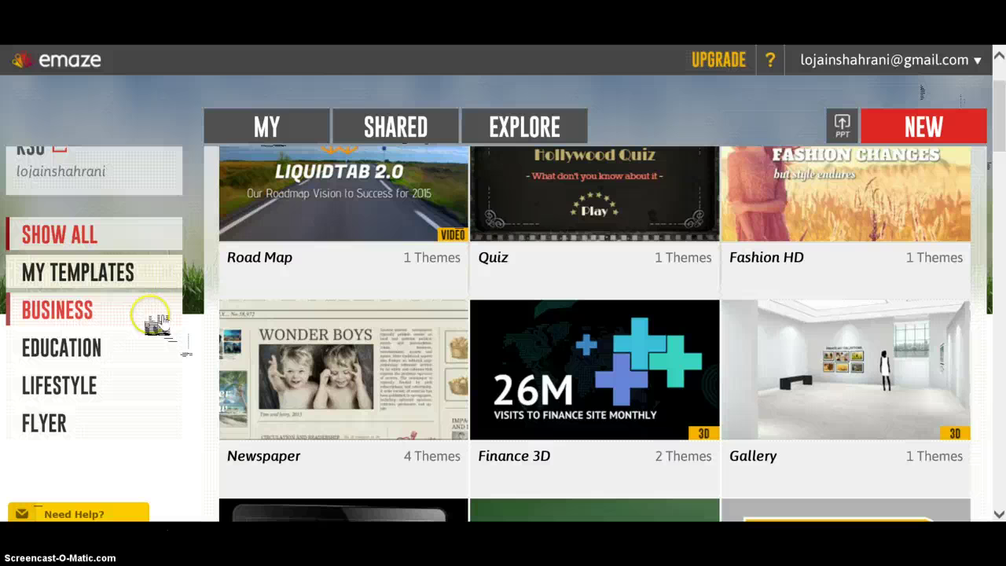
left_click(148, 342)
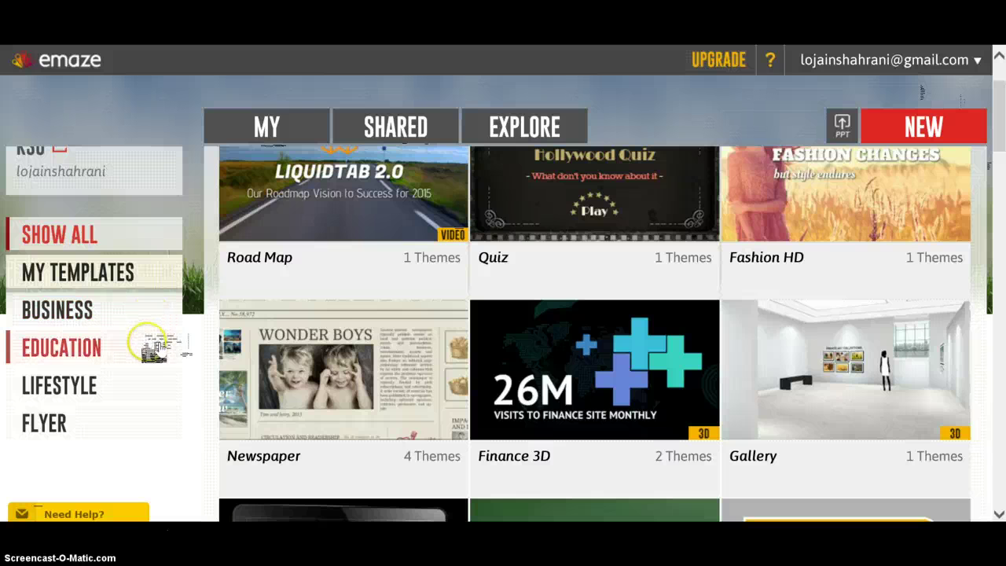
left_click(148, 377)
left_click(145, 418)
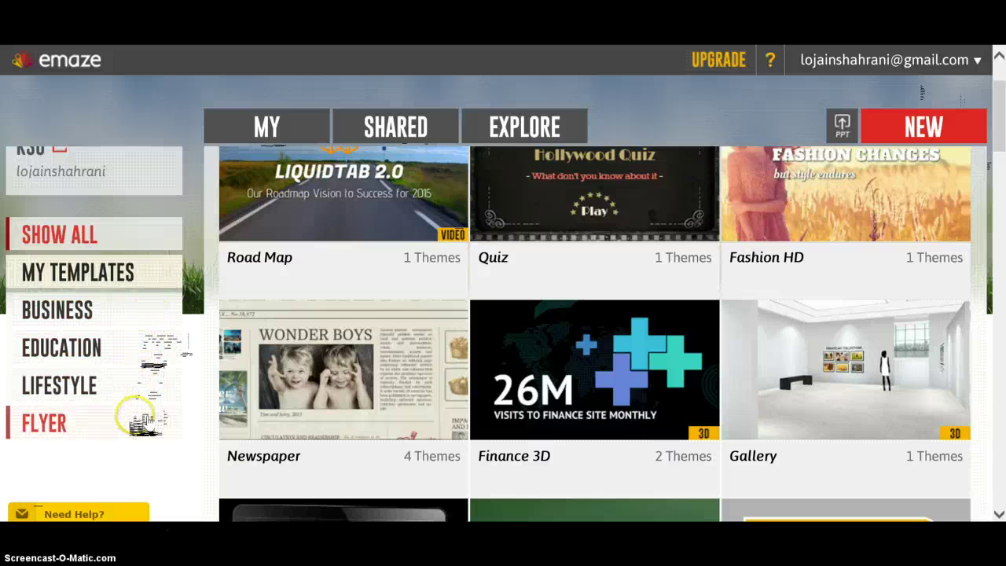
left_click(131, 389)
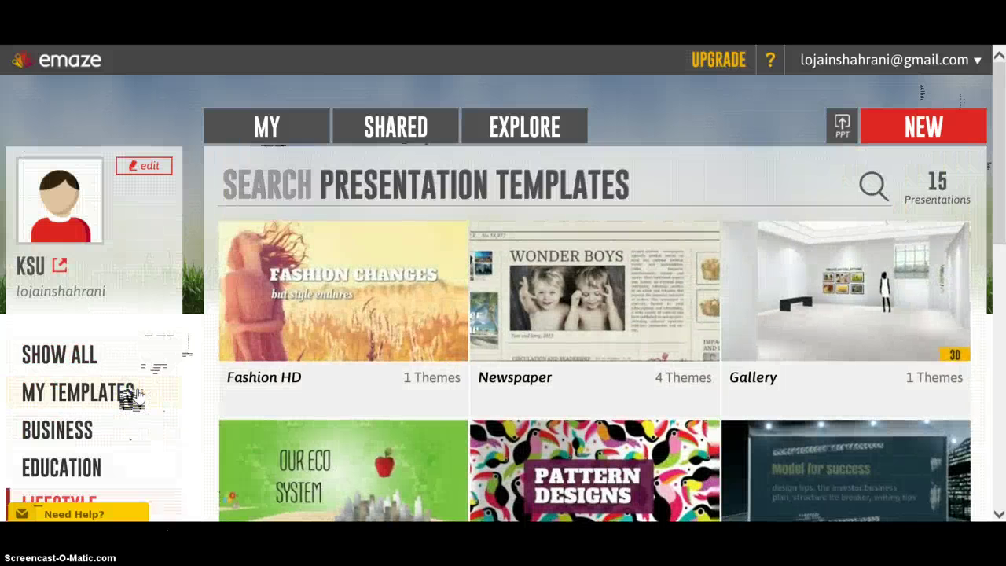
left_click(37, 514)
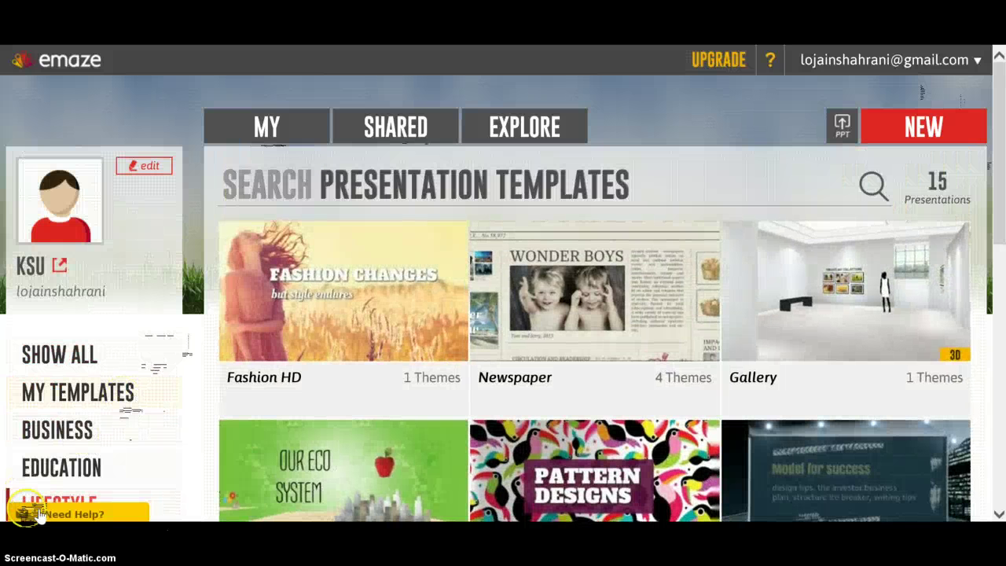
- Preview the Newspaper and Gallery themes, then customize the Fashion HD theme
left_click(649, 318)
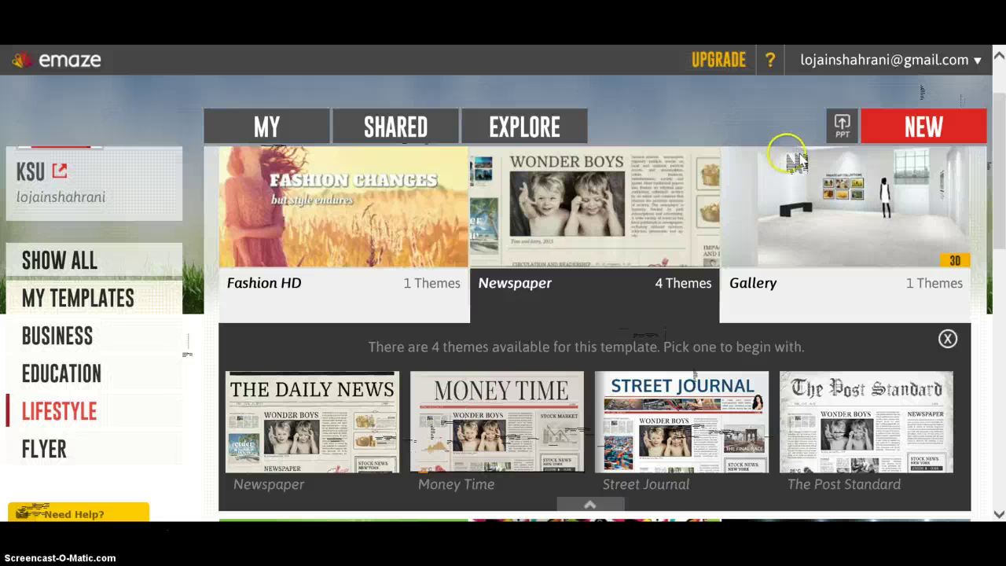
left_click(842, 200)
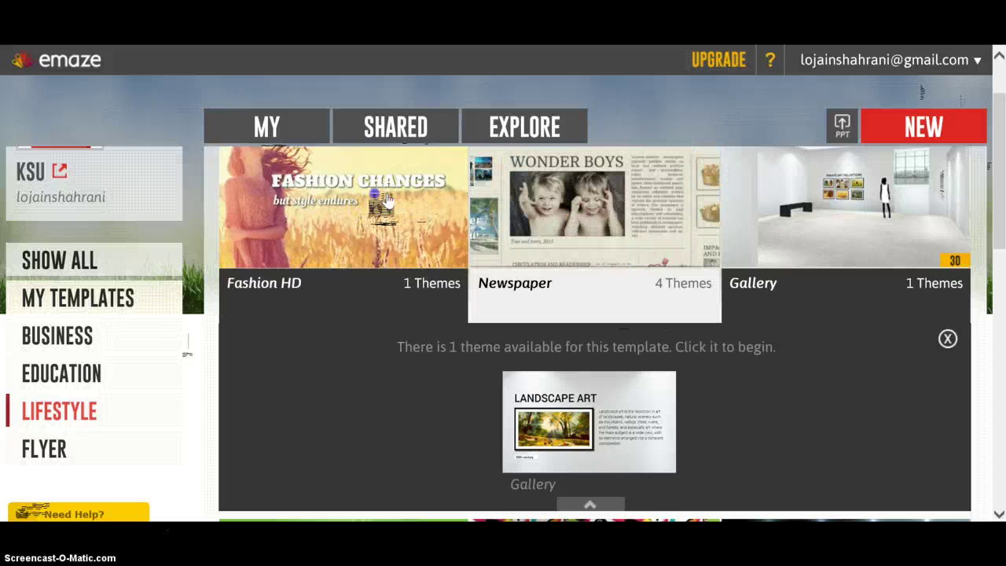
left_click(385, 202)
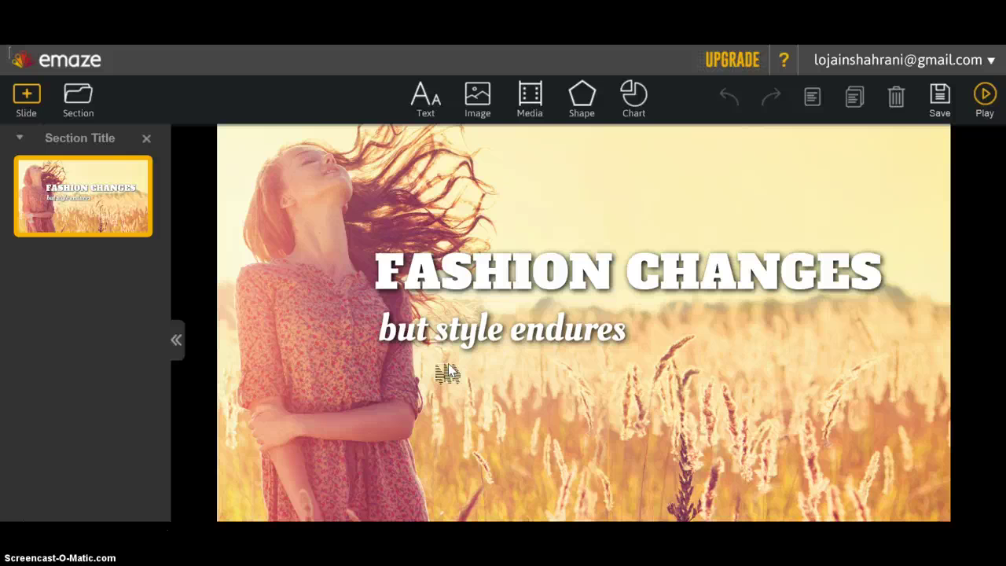
- Replace CHANGES in the title with ICONS so the heading reads FASHION ICONS
left_click(707, 283)
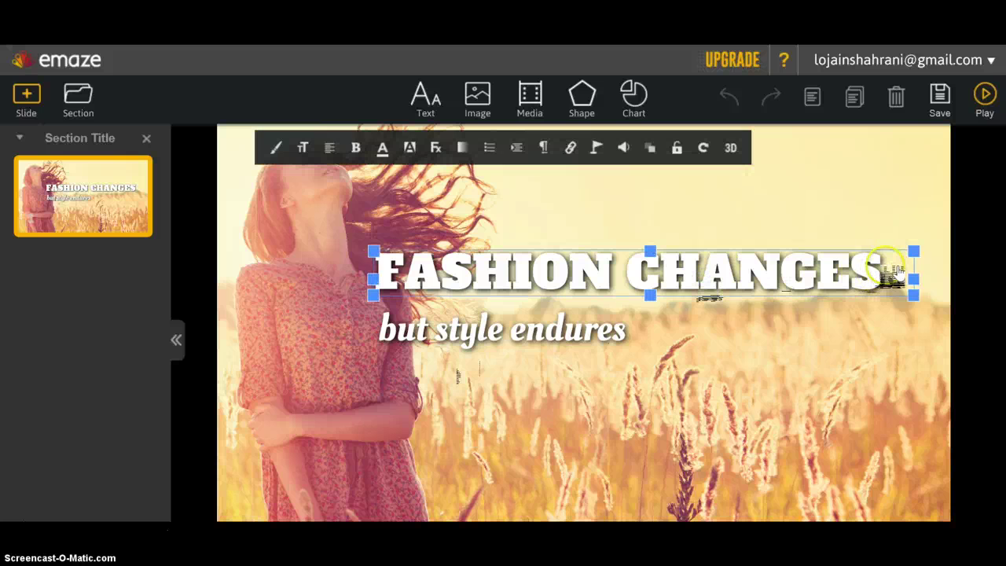
left_click(896, 271)
key("BackSpace")
key("BackSpace")
key("BackSpace")
key("BackSpace")
key("BackSpace")
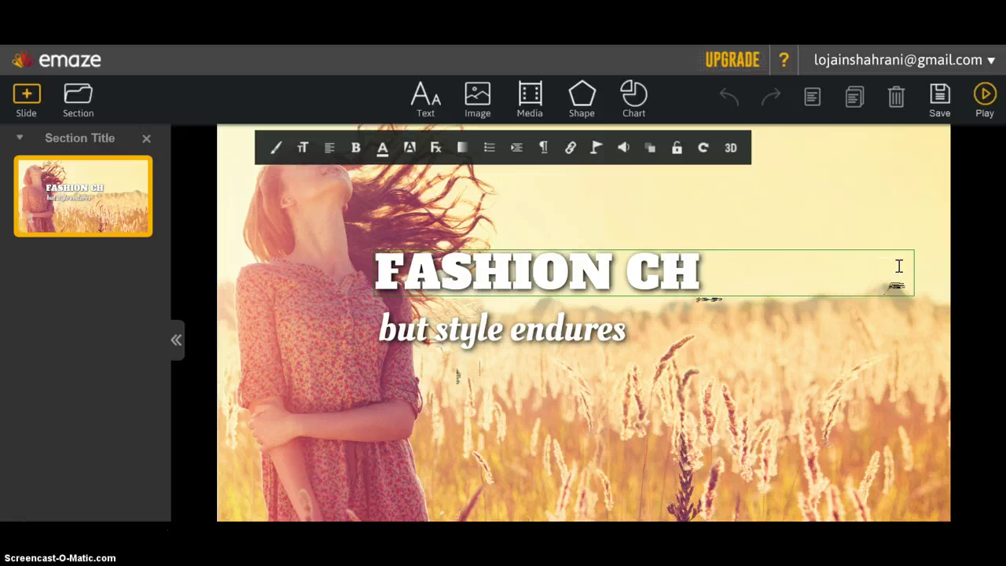
key("BackSpace")
key("BackSpace")
type("I")
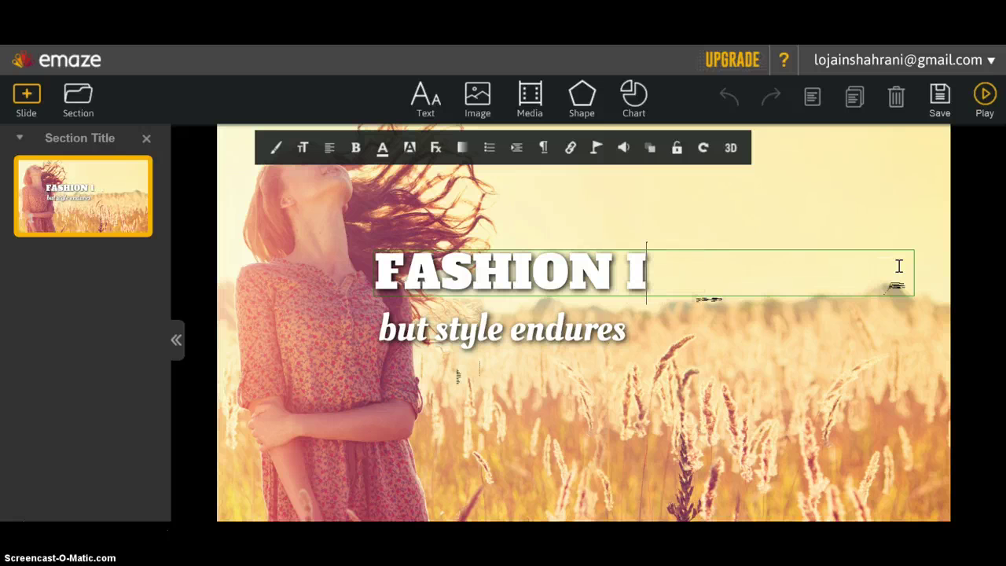
type("CON")
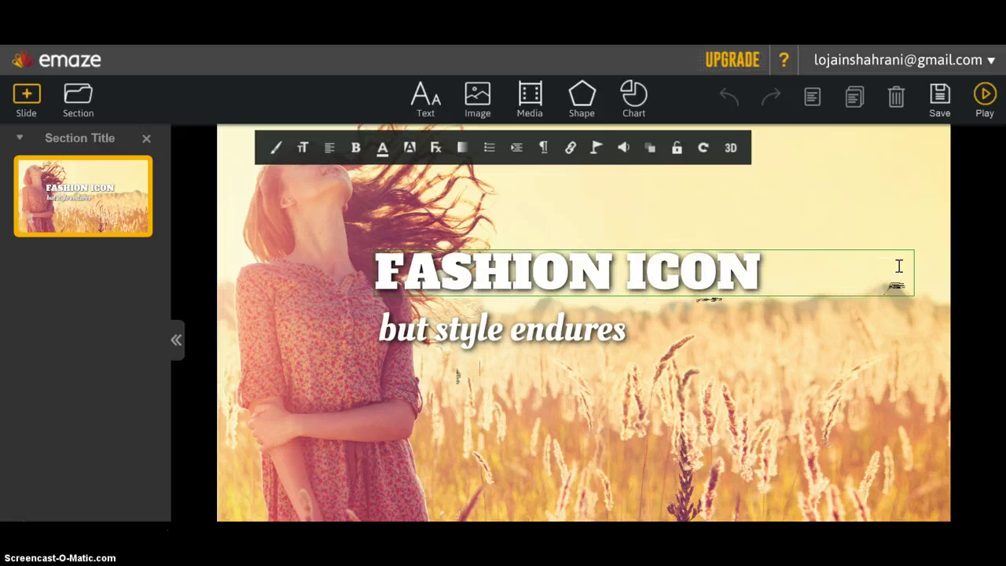
type("S")
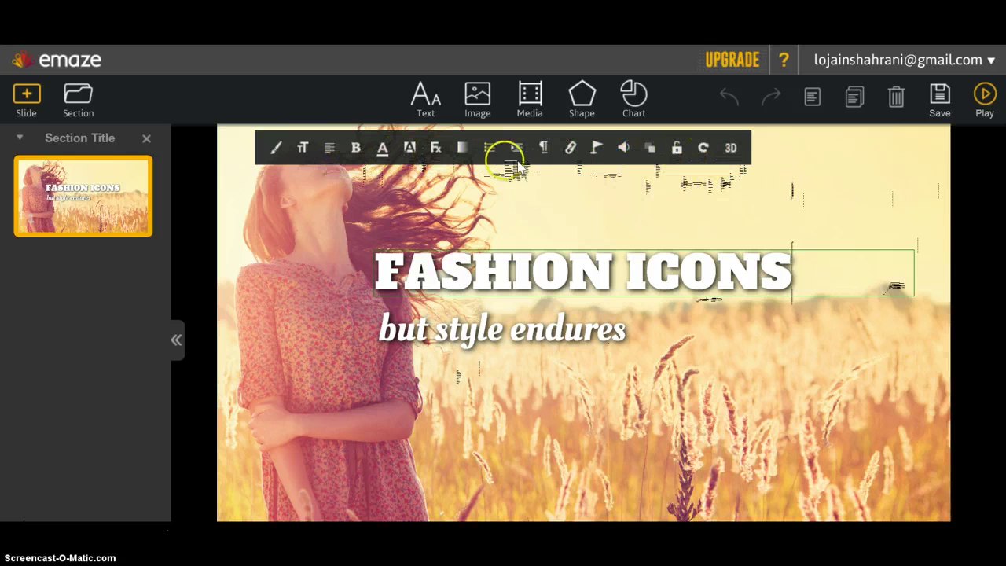
- Apply the Title style to the FASHION ICONS heading, enlarge its font, and make it bold
left_click(287, 152)
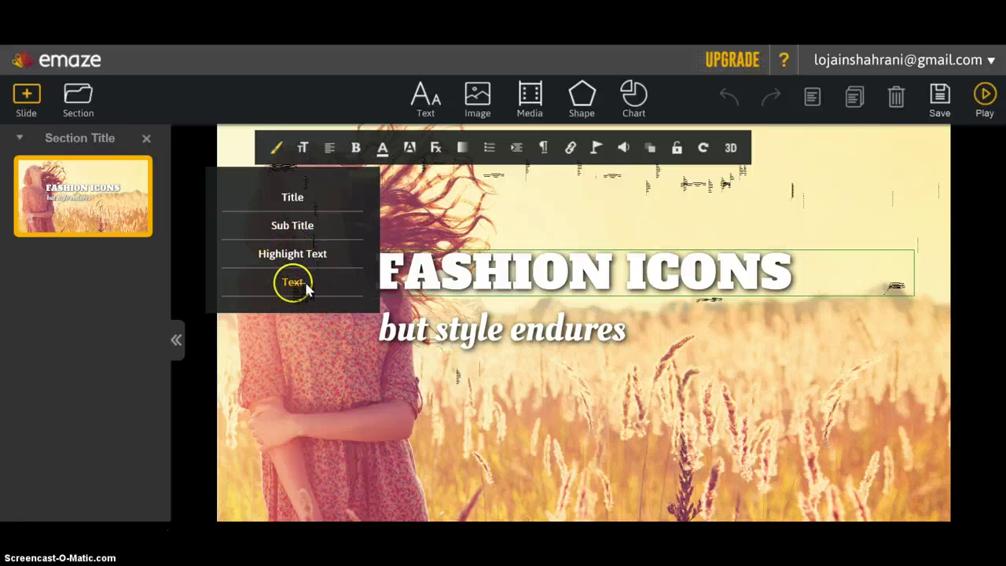
left_click(306, 202)
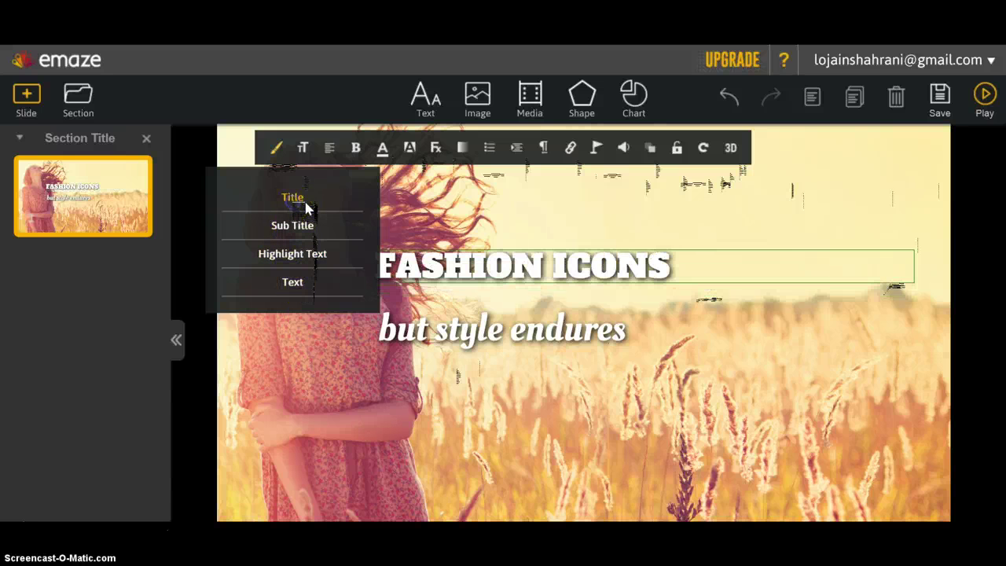
left_click(566, 272)
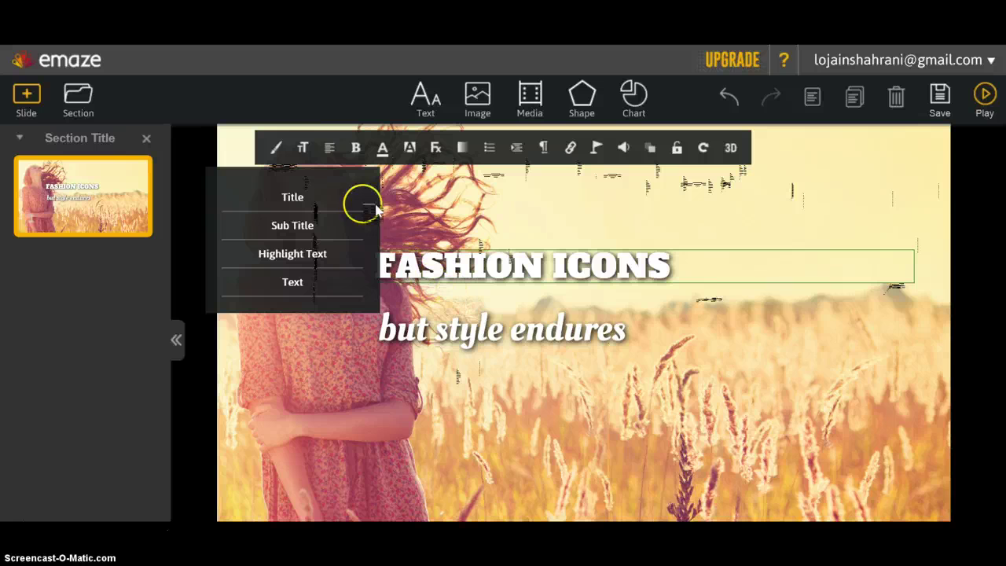
left_click(319, 149)
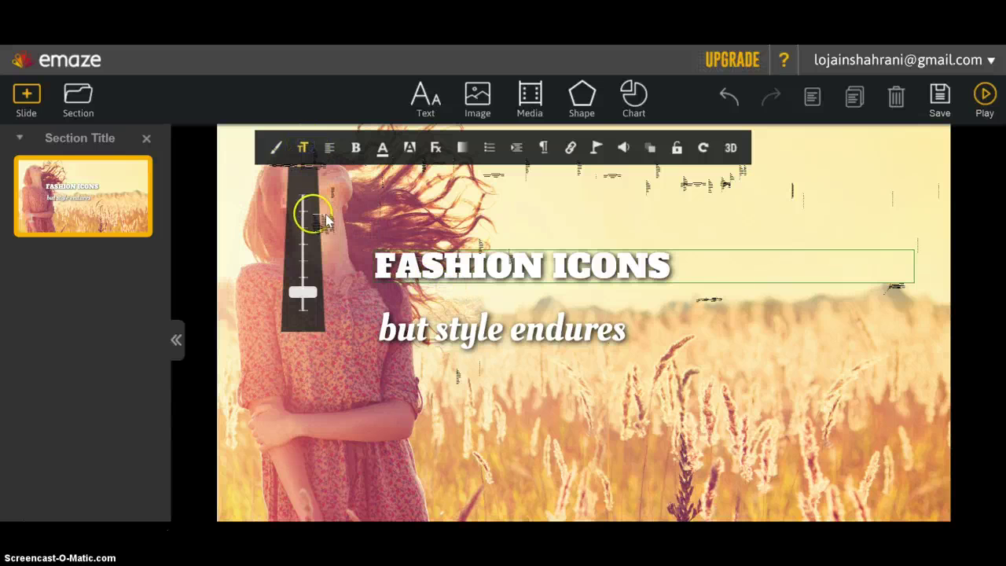
left_click_drag(312, 292, 308, 278)
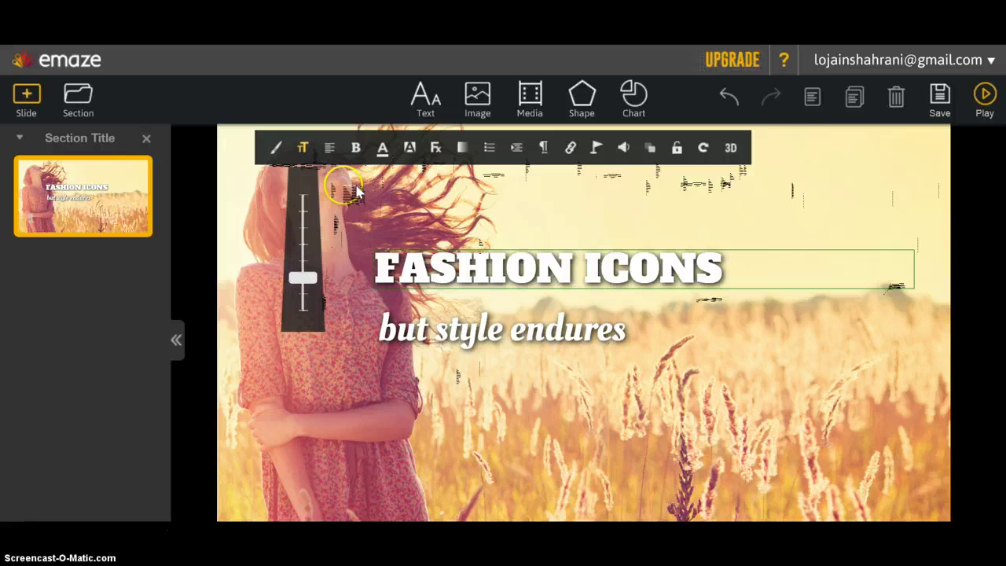
left_click(358, 154)
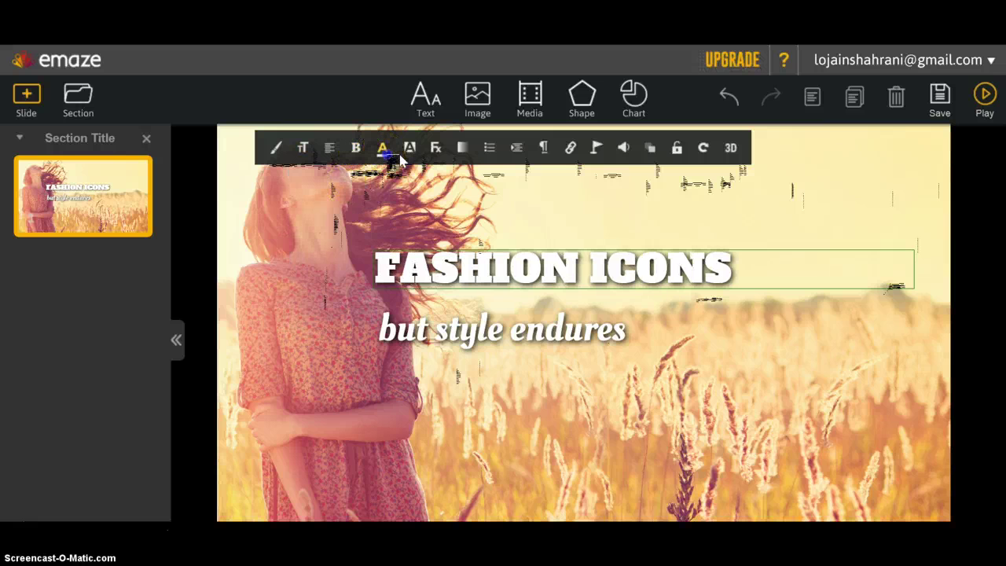
left_click(392, 158)
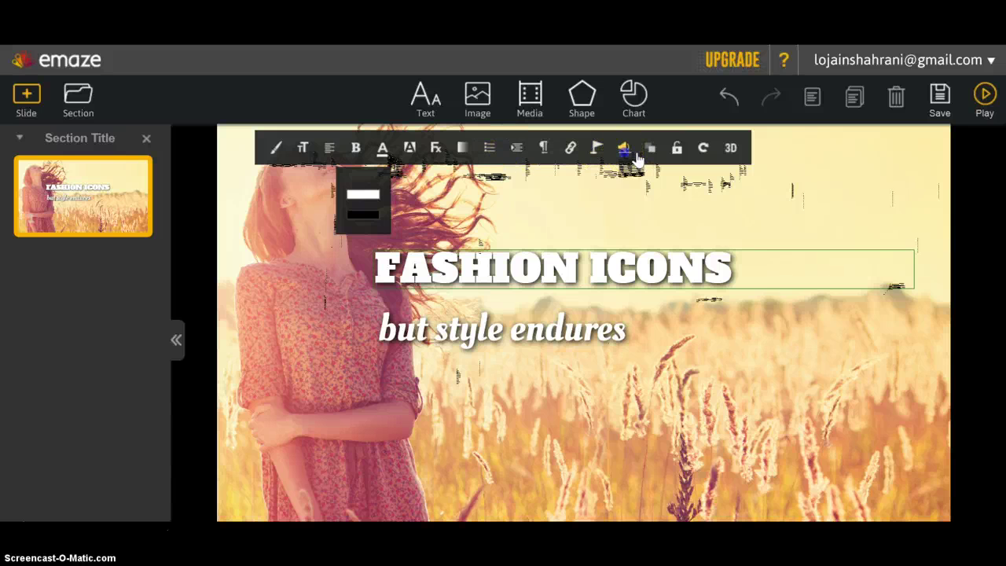
- Check the title box's sound settings, reselect the heading, and open the video/audio media dialog
left_click(634, 156)
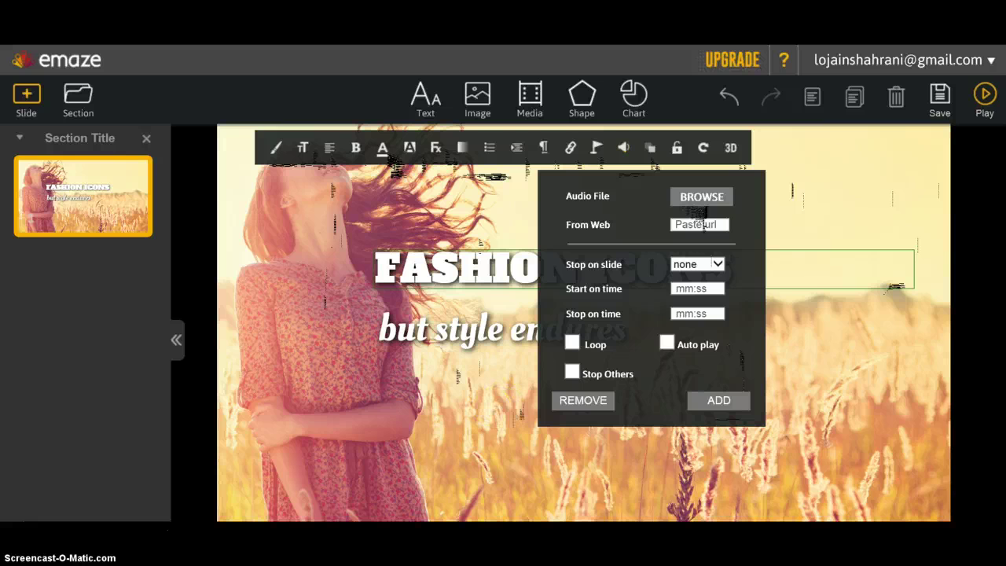
left_click(549, 177)
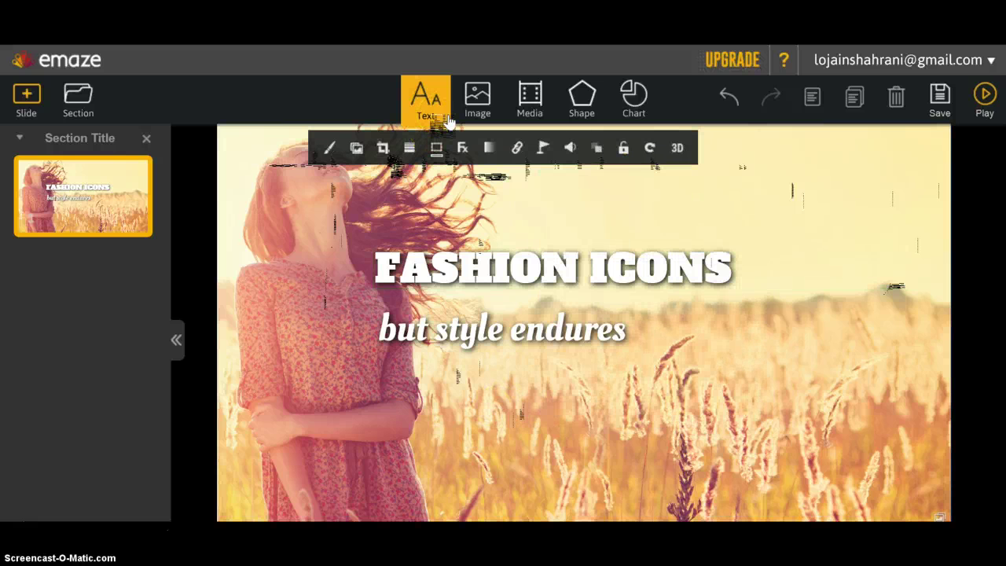
left_click(517, 267)
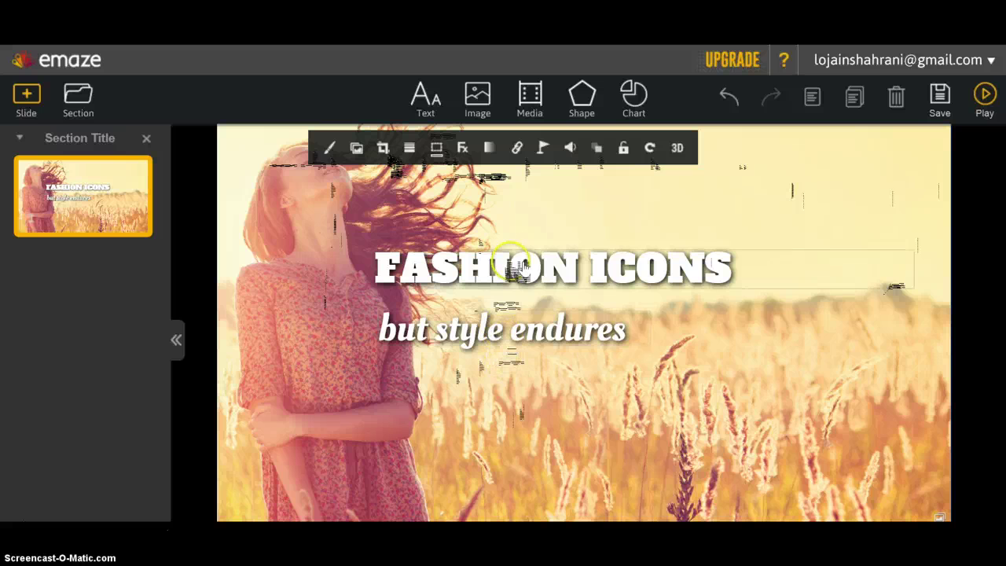
left_click(520, 265)
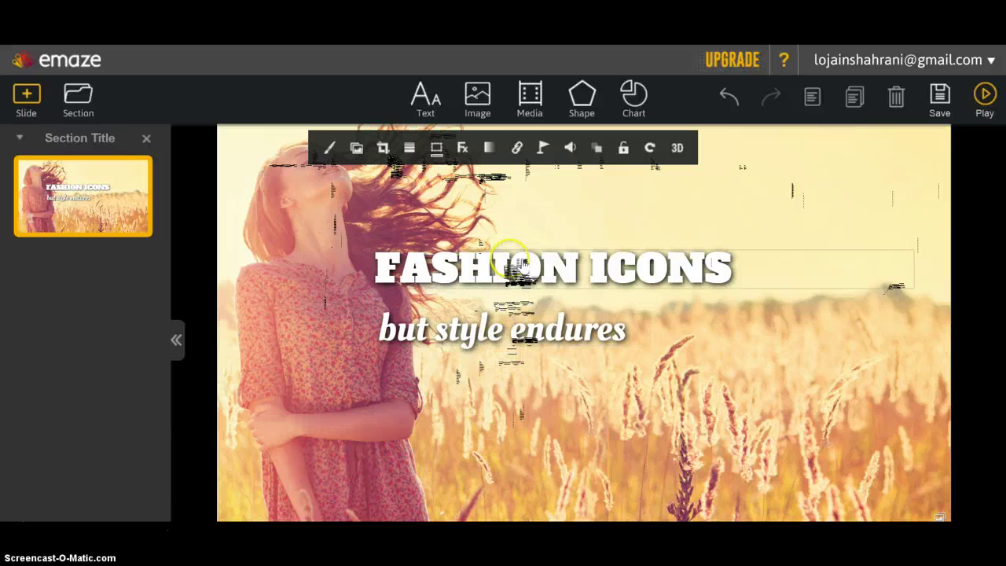
left_click(481, 103)
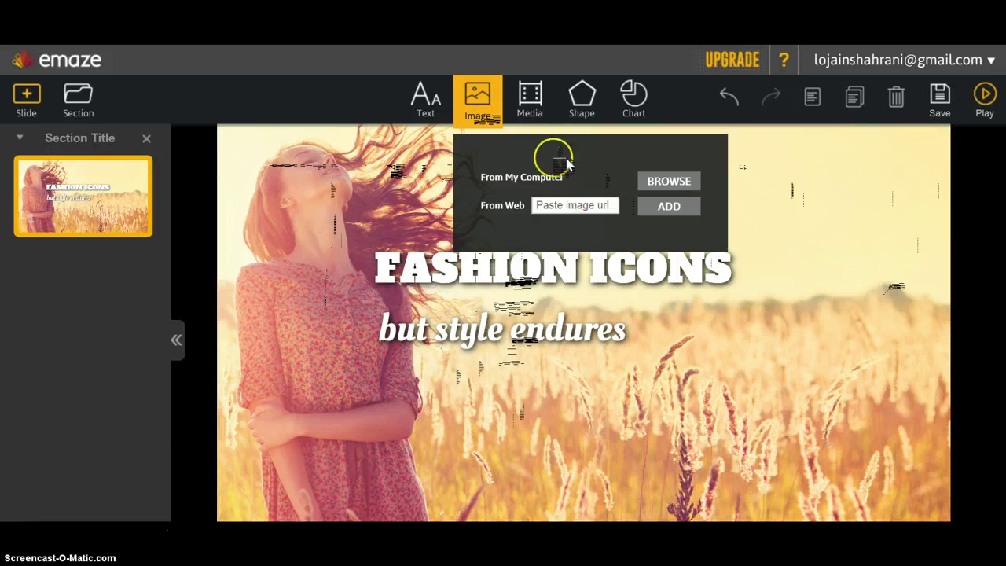
left_click(543, 108)
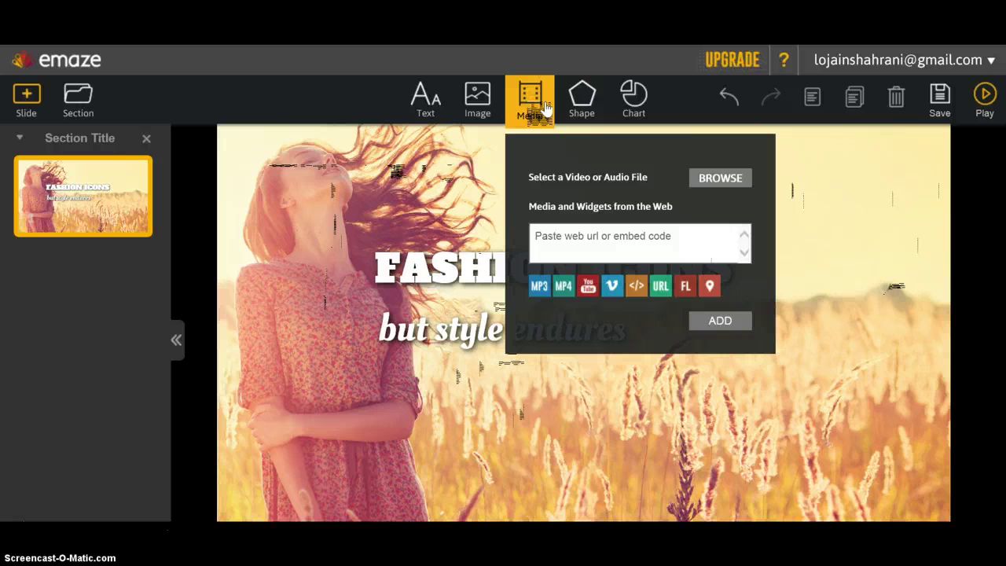
- Paste the YouTube link into the web embed field, add the video, and drag it lower right
left_click(727, 179)
right_click(660, 242)
left_click(622, 292)
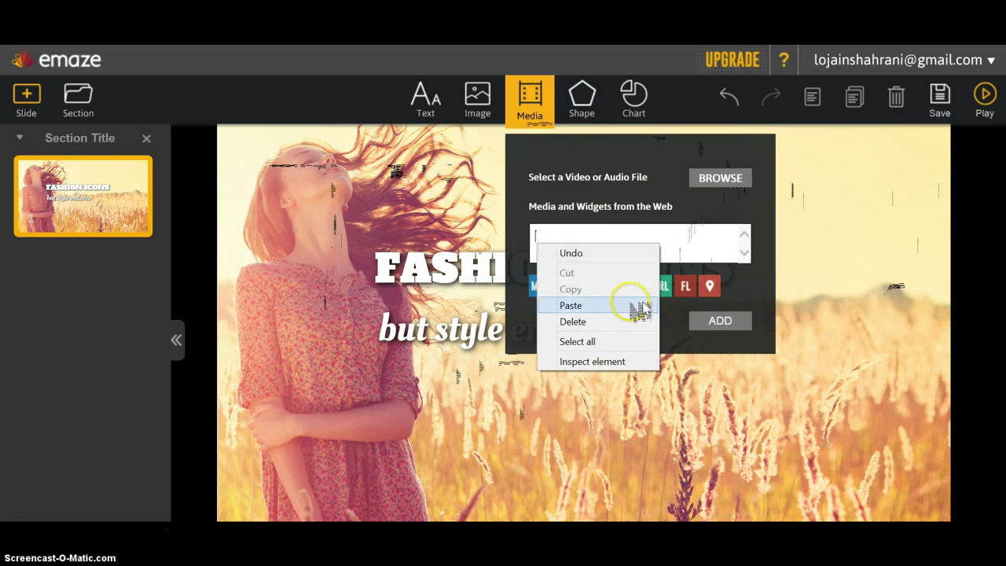
left_click(633, 308)
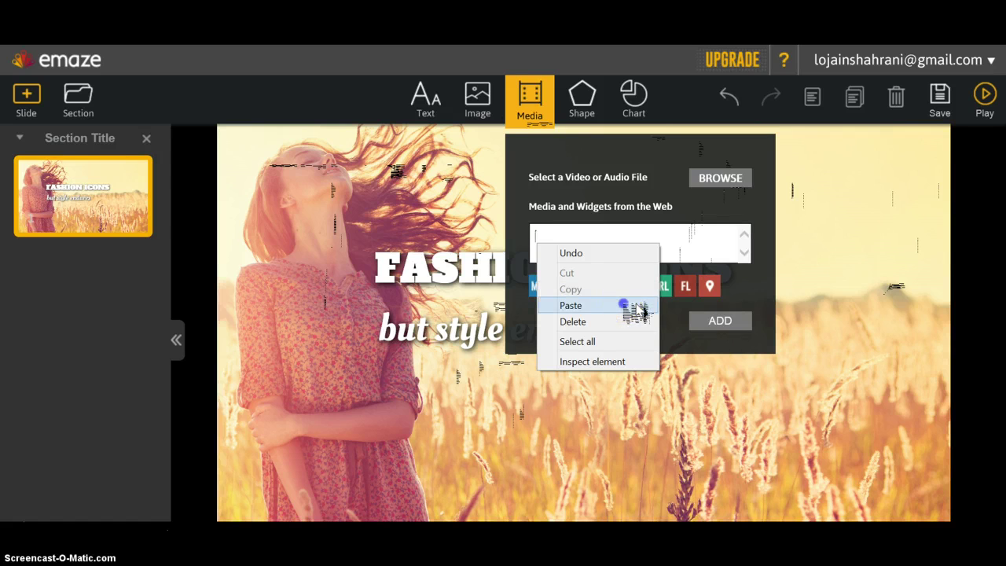
left_click(723, 358)
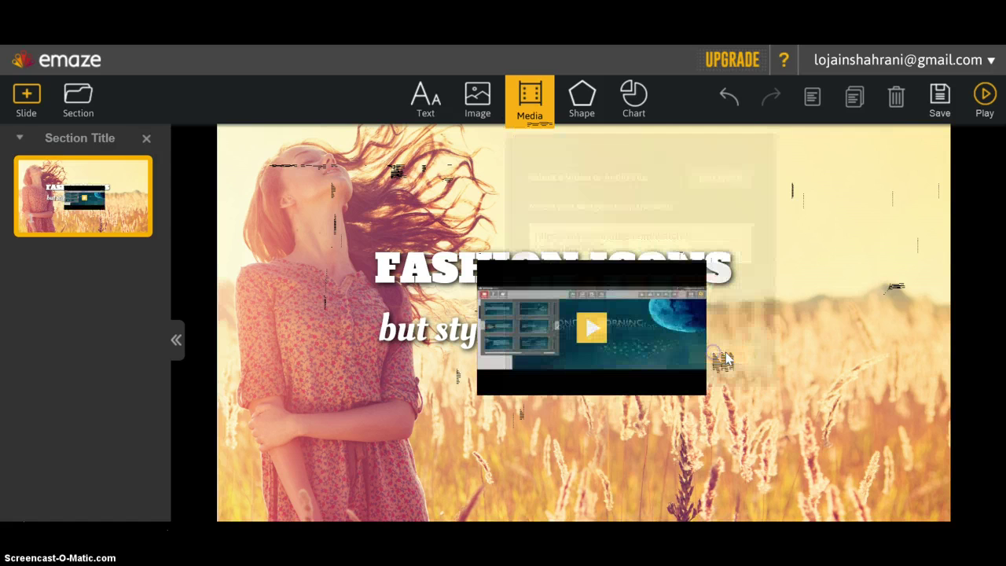
left_click(681, 324)
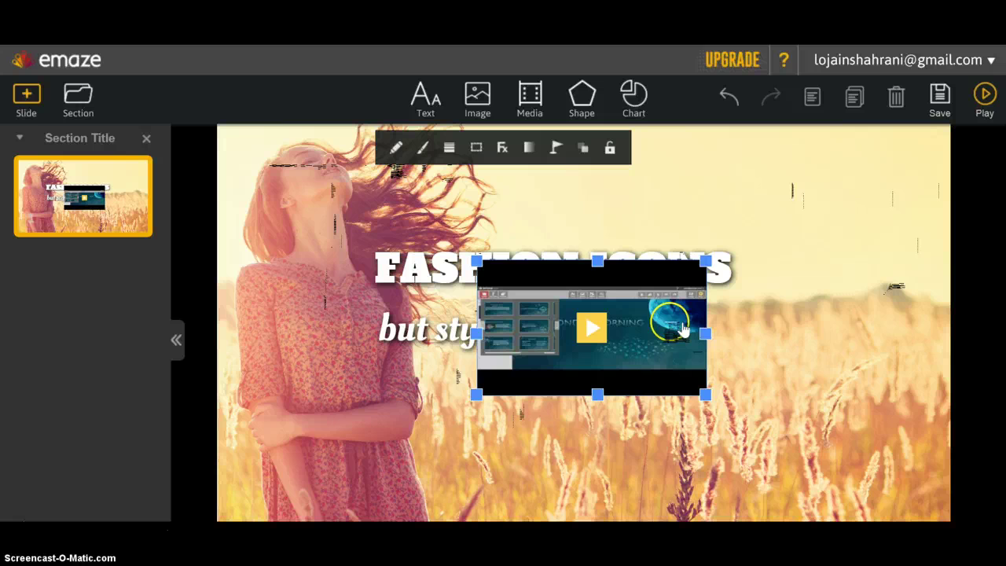
left_click_drag(680, 328, 848, 390)
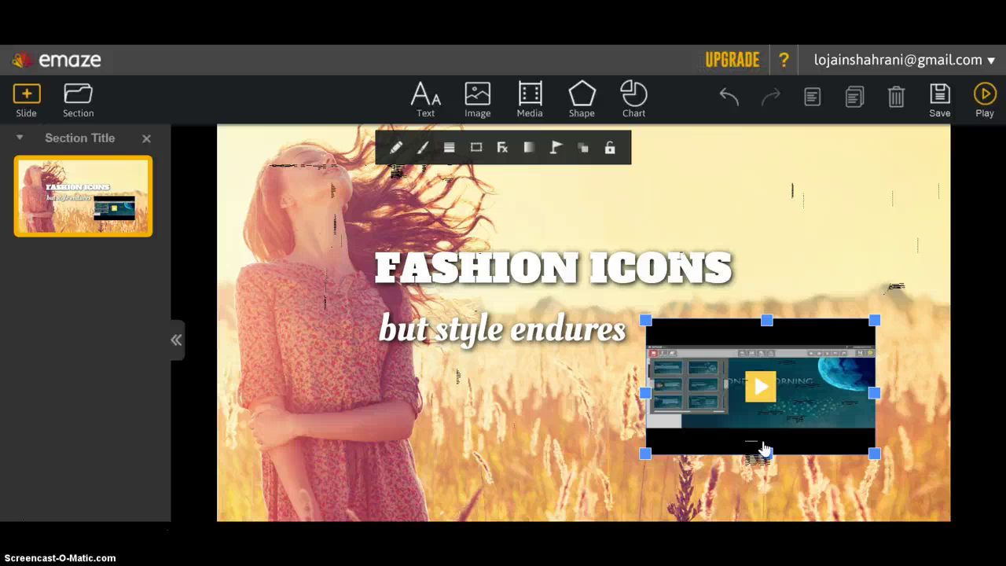
left_click(313, 478)
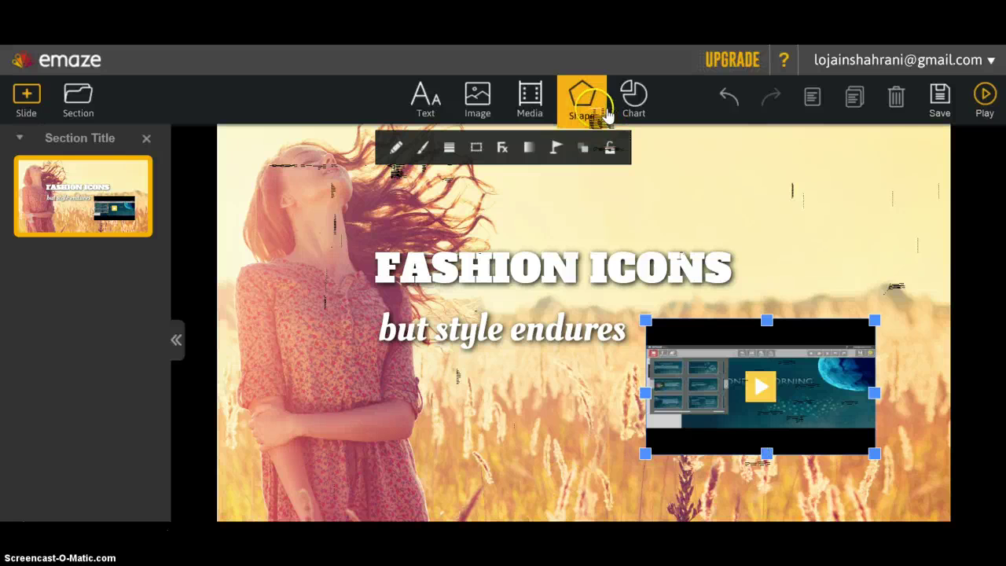
left_click(589, 106)
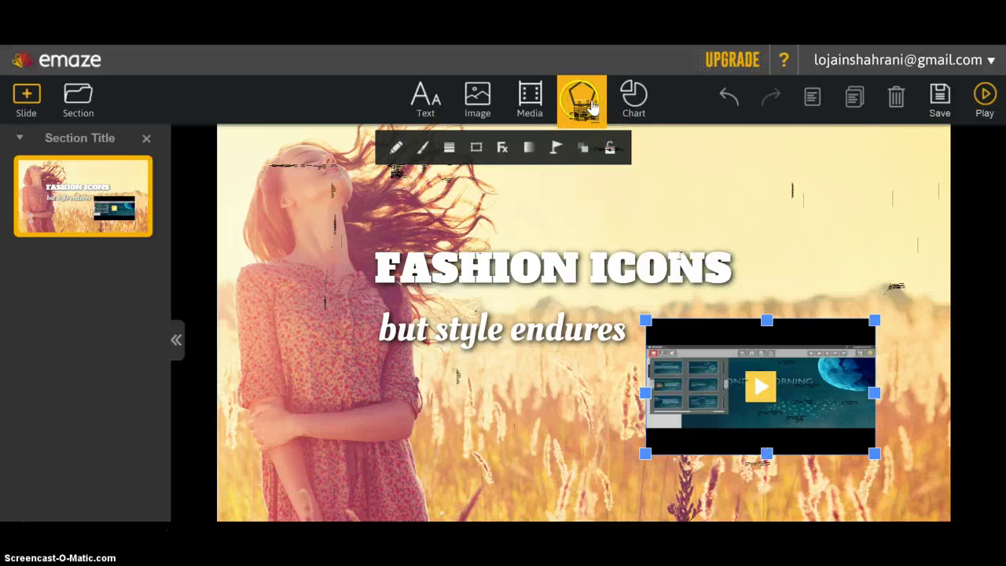
left_click(633, 101)
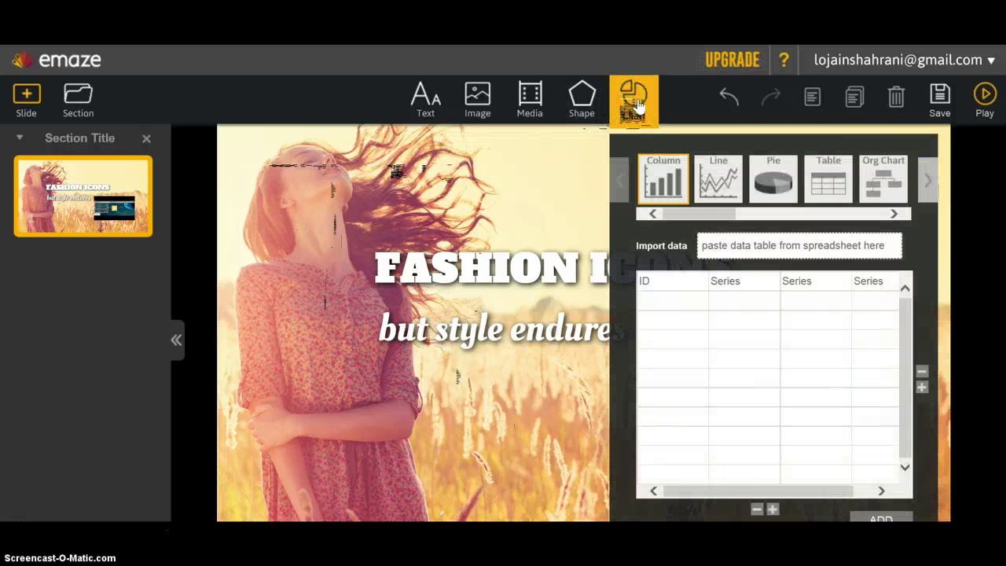
left_click(711, 211)
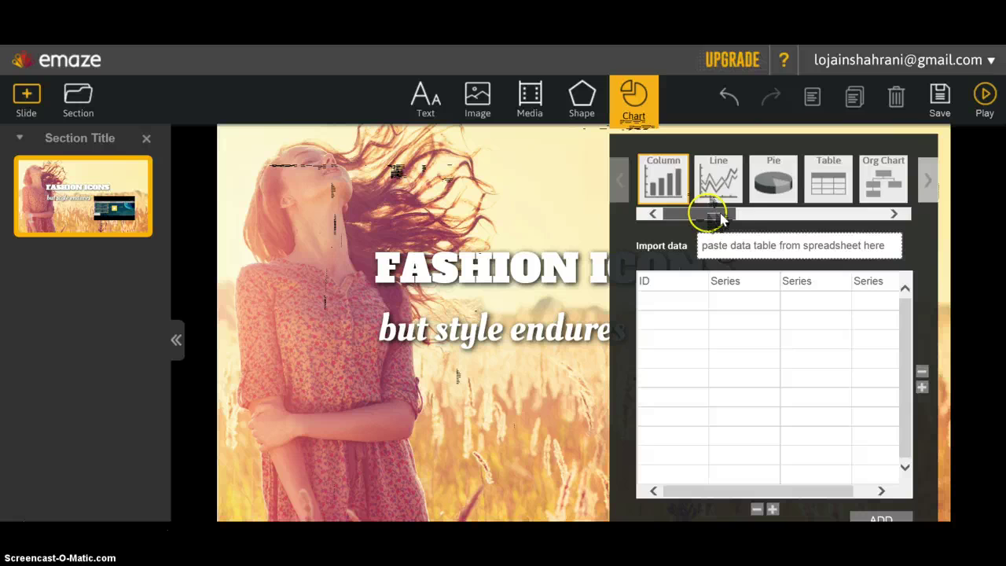
left_click_drag(721, 220, 651, 225)
left_click(675, 304)
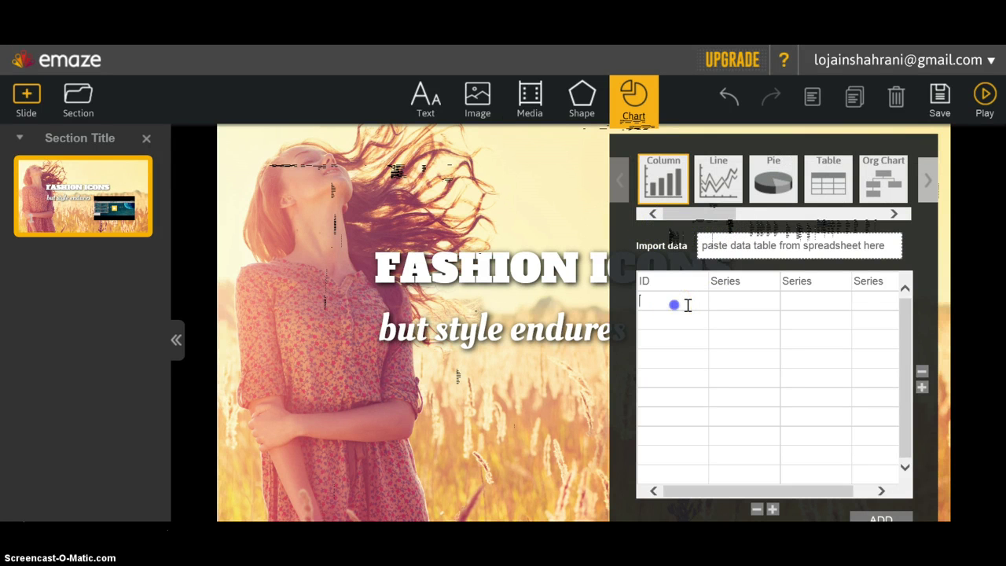
left_click(663, 318)
left_click(725, 299)
left_click(813, 297)
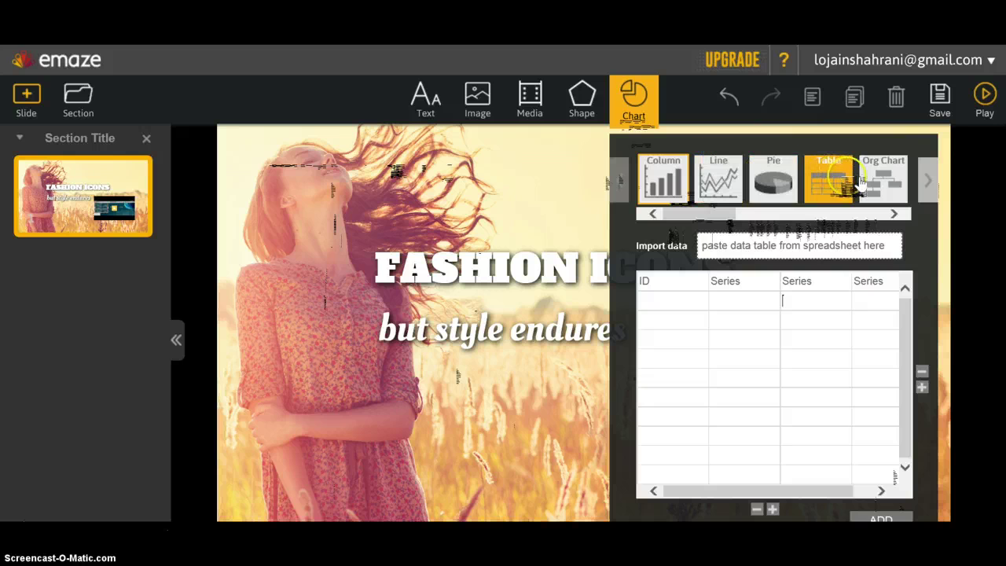
left_click(773, 189)
left_click(820, 178)
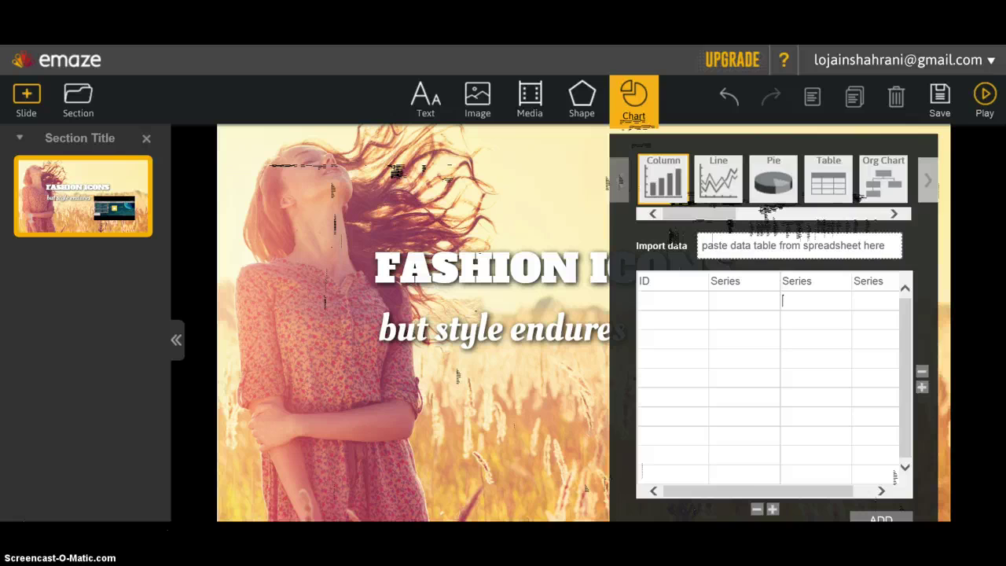
left_click(379, 317)
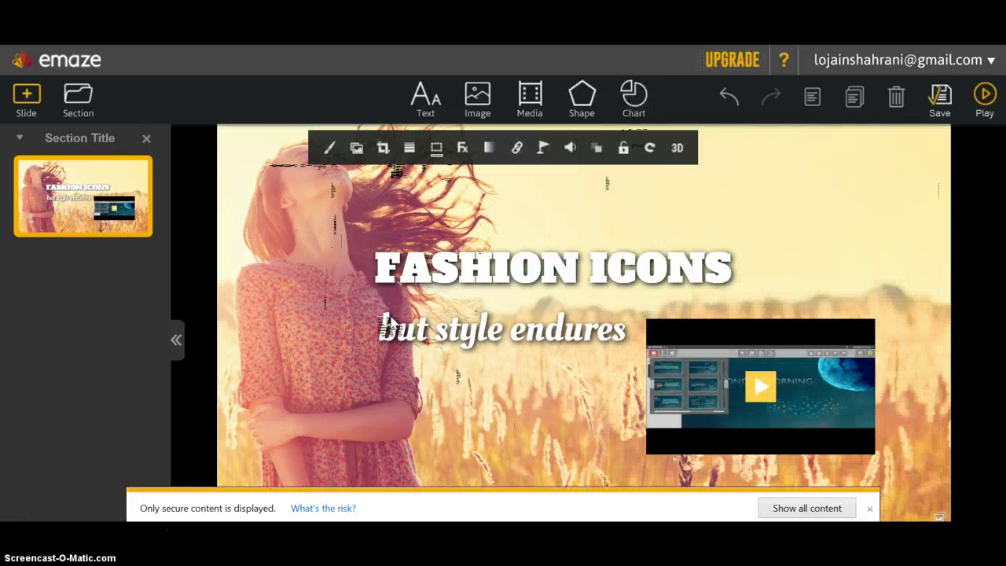
- Add the TIME TO GO UP gallery template as slide two, after the title slide
left_click(28, 102)
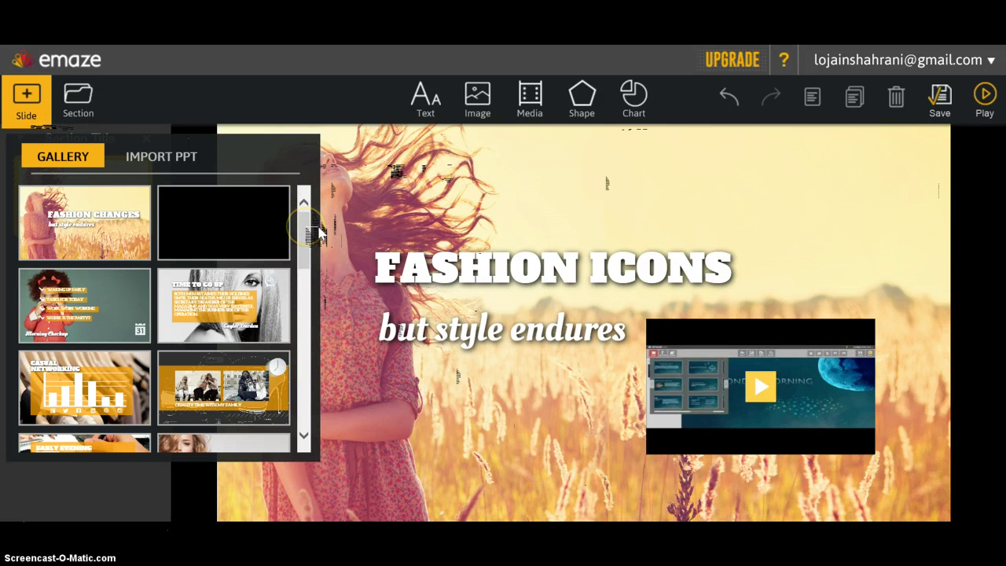
left_click_drag(318, 230, 330, 234)
left_click(273, 270)
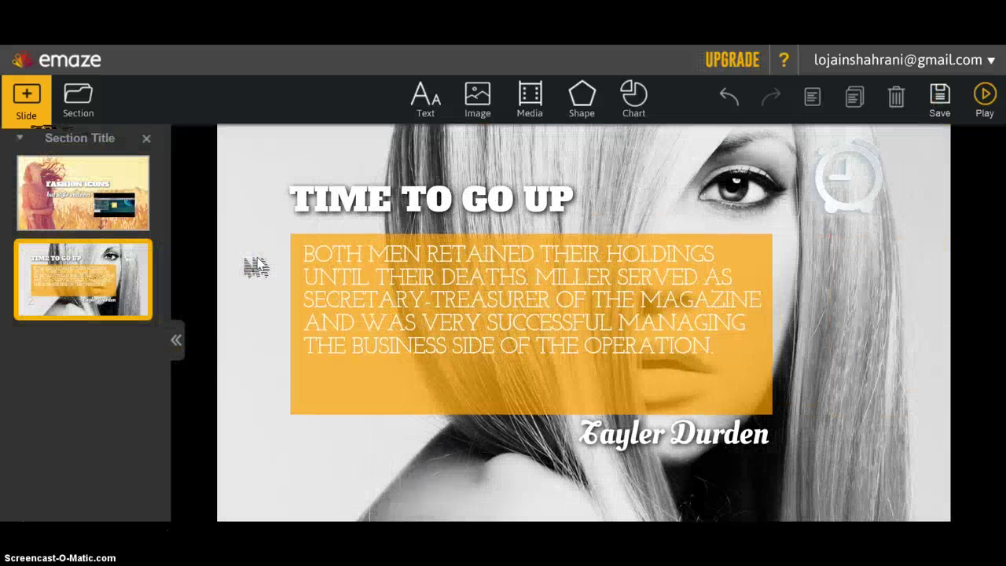
- Delete the clock icon and the name caption below the orange quote box
left_click(871, 180)
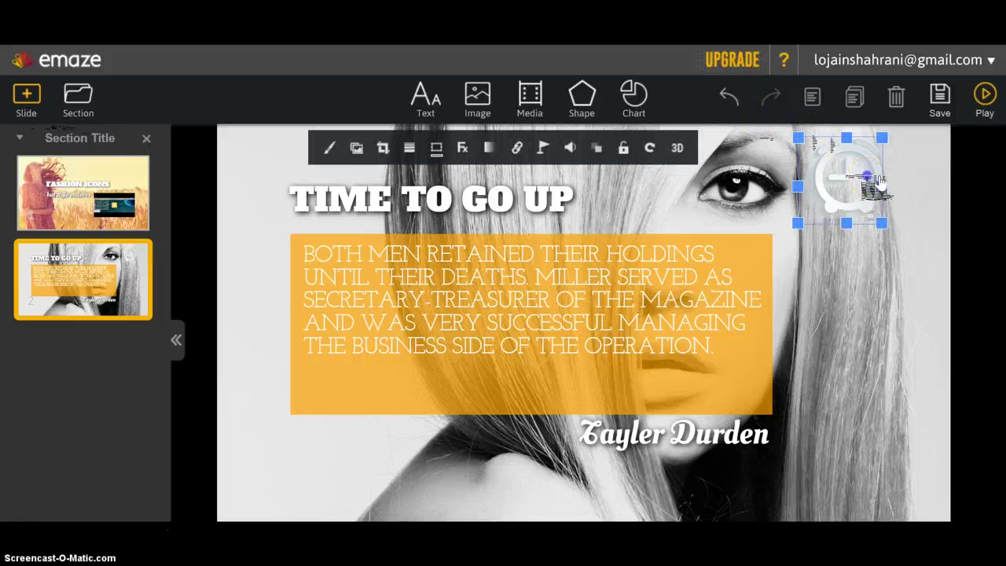
left_click(897, 101)
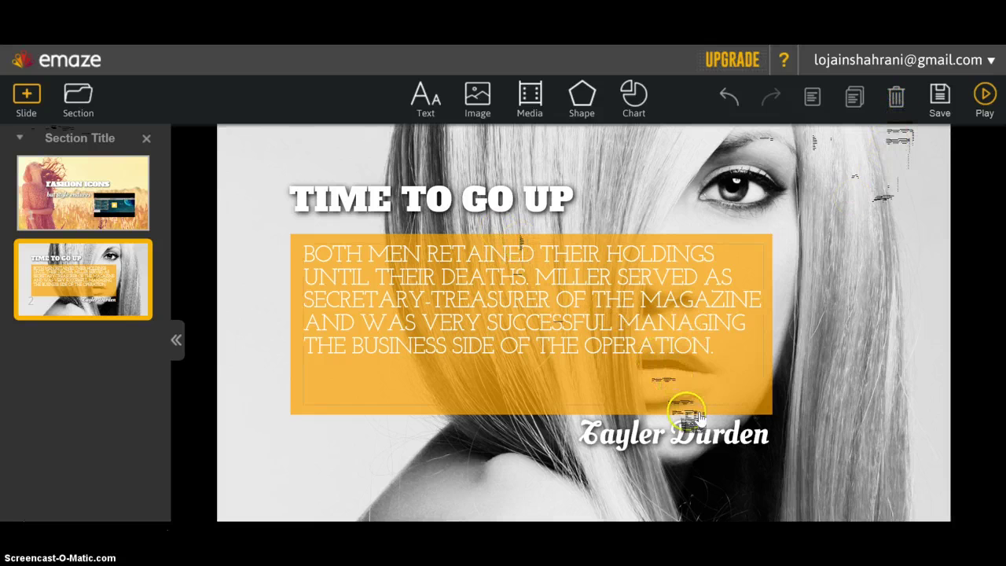
left_click(675, 430)
left_click(896, 66)
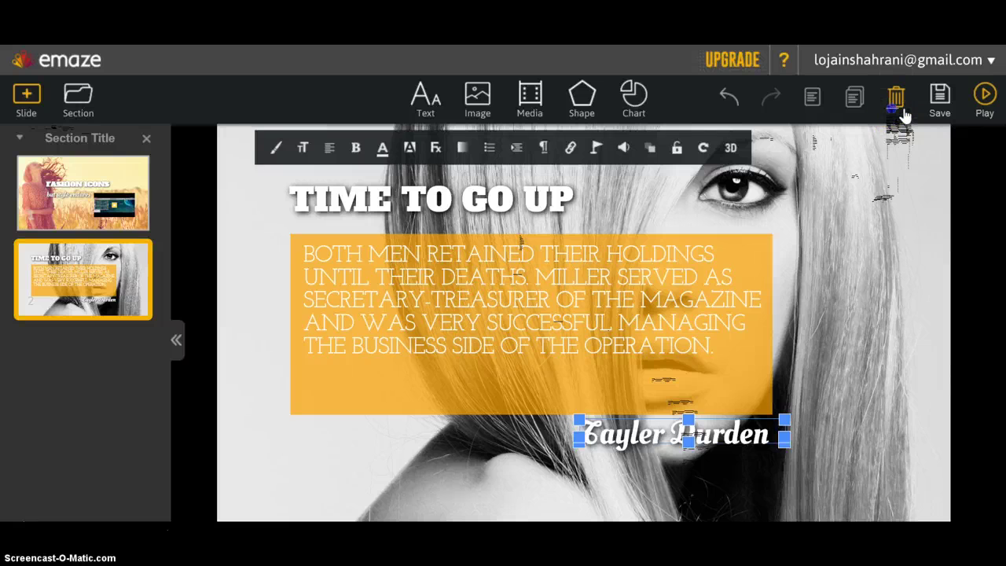
left_click(896, 97)
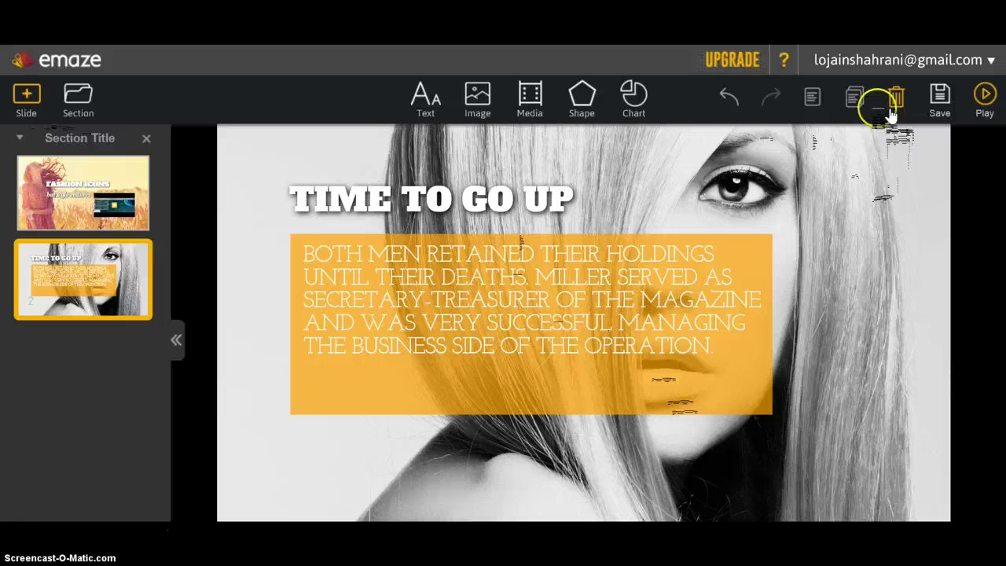
- Restore the deleted name caption and clock icon on slide two
left_click(731, 97)
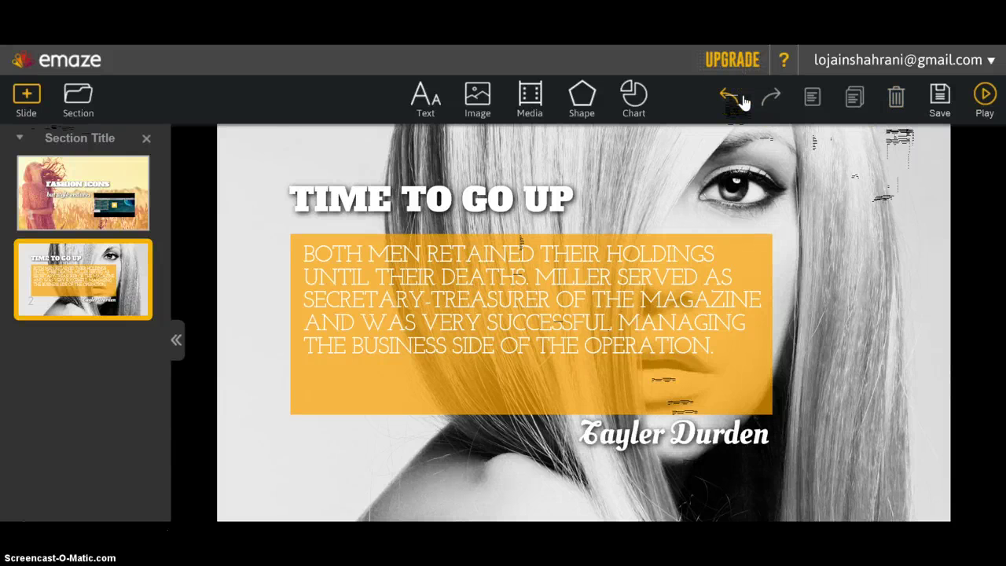
left_click(742, 100)
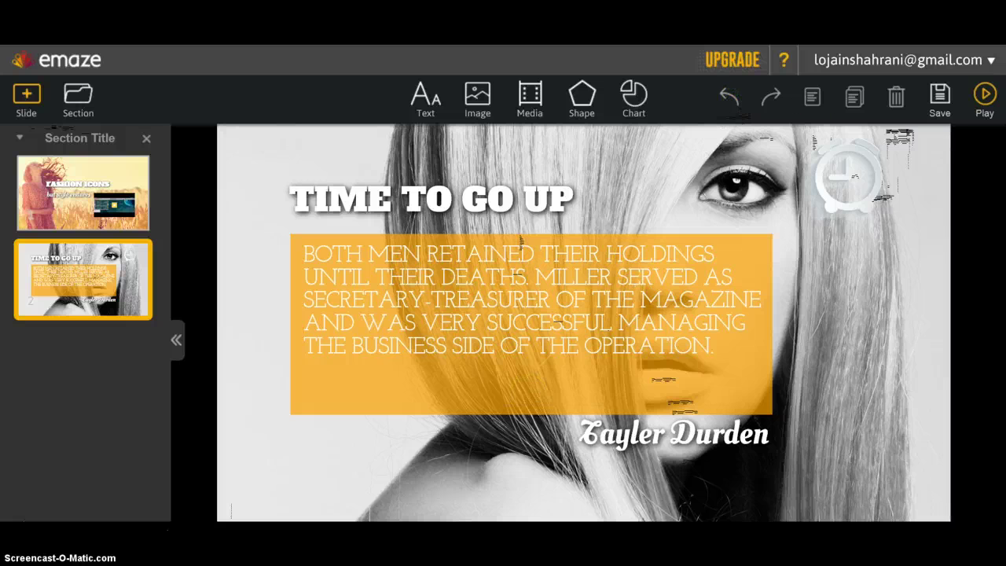
left_click(700, 322)
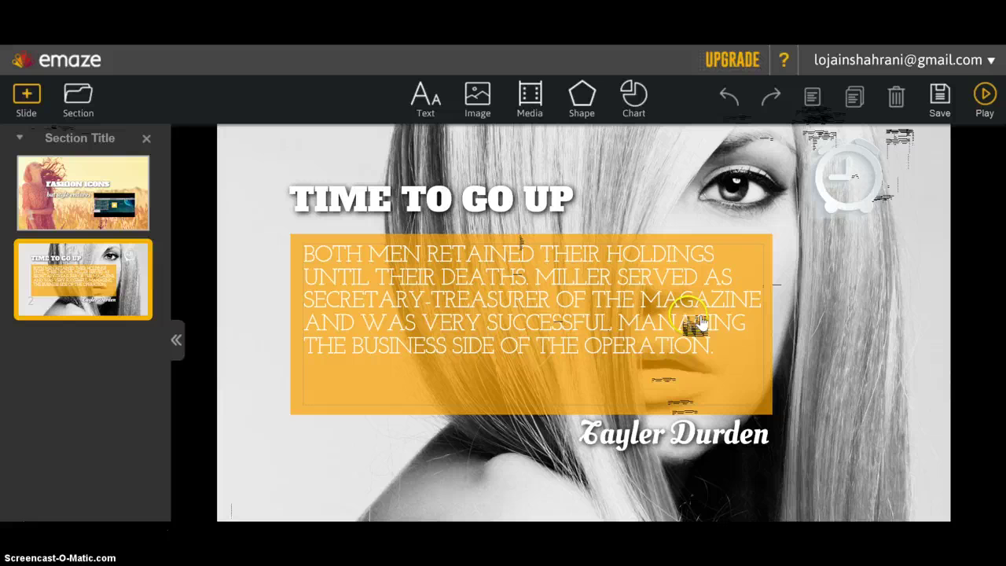
left_click(852, 187)
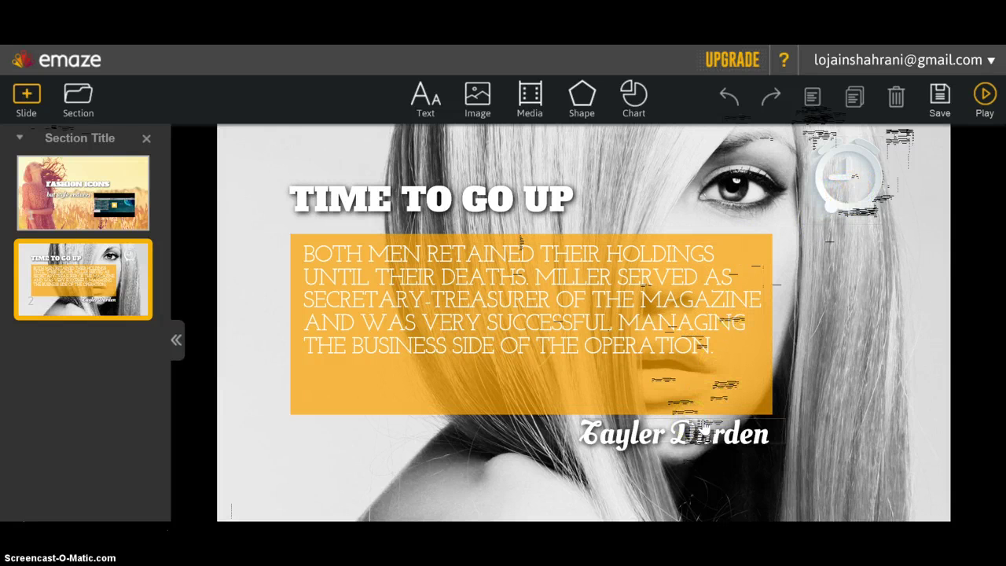
left_click(811, 309)
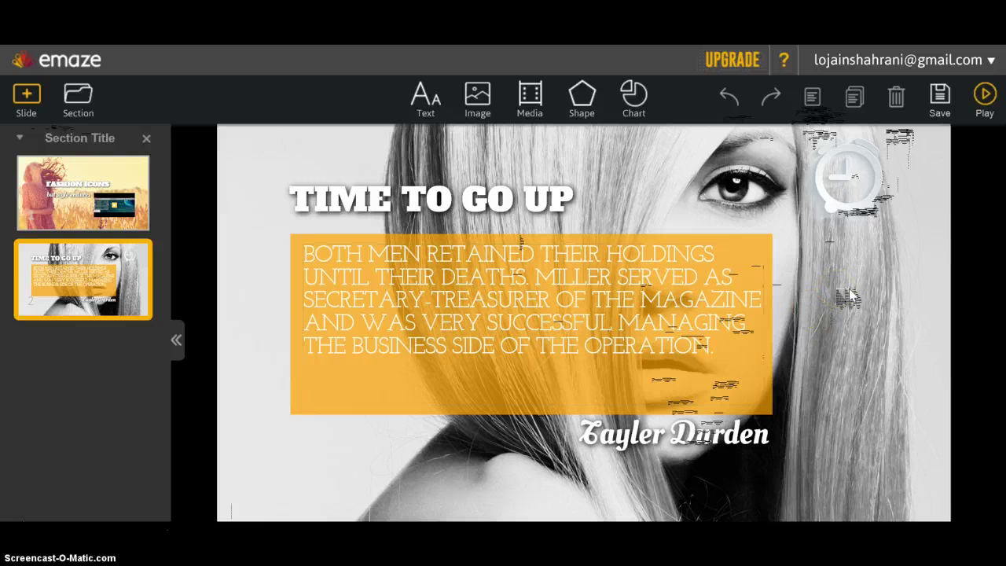
left_click(811, 98)
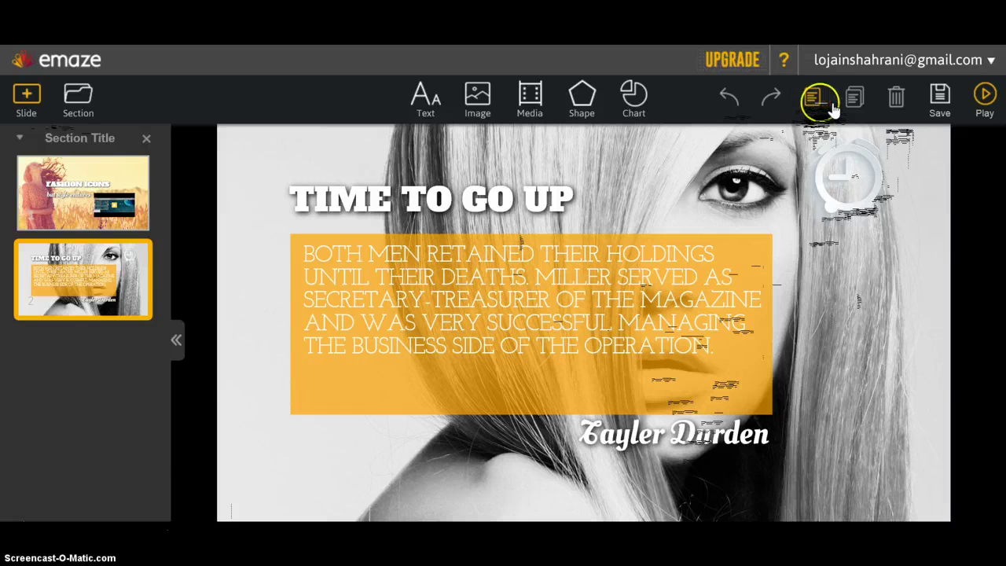
- Duplicate slide two, then delete the extra third slide
left_click(854, 99)
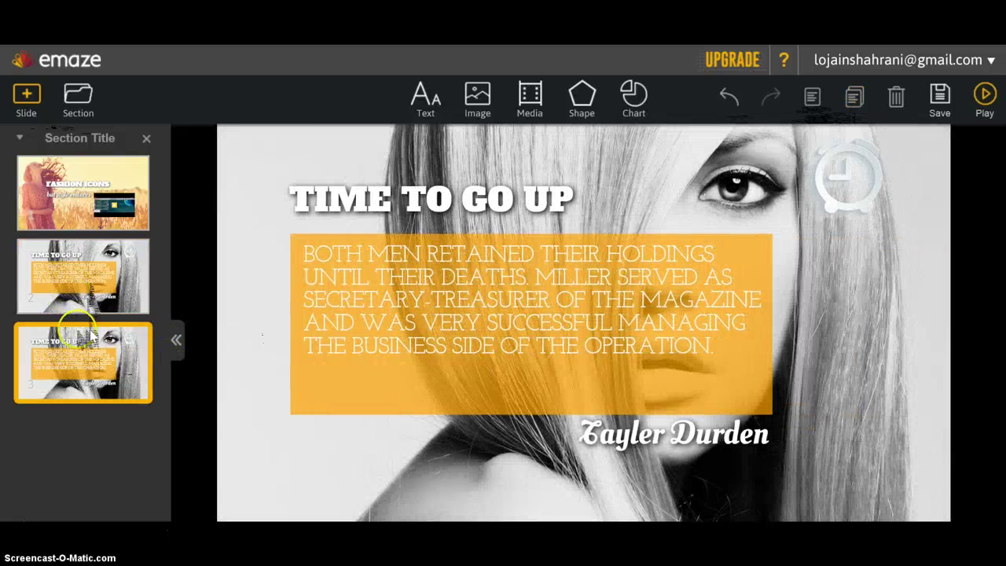
mouse_move(104, 377)
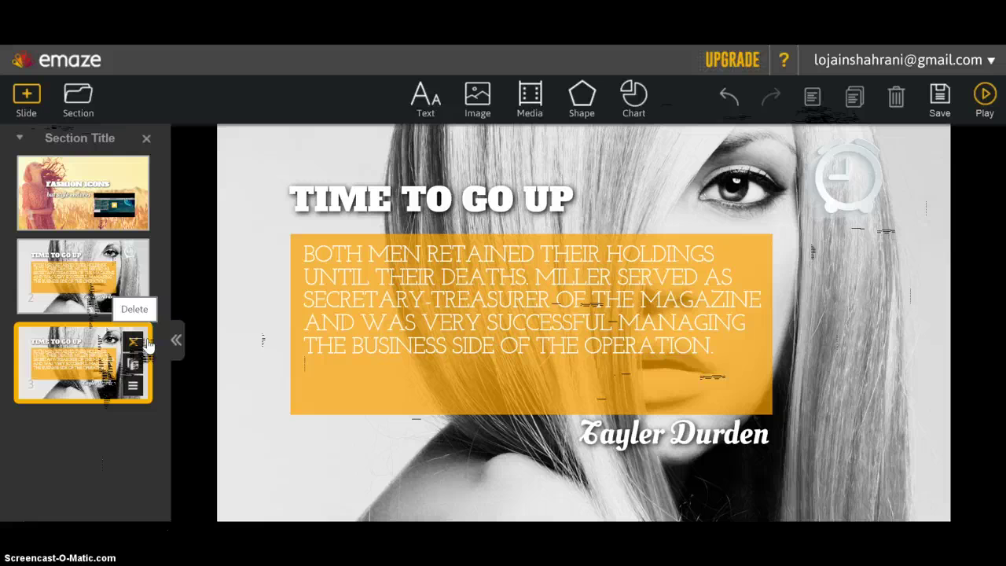
left_click(148, 343)
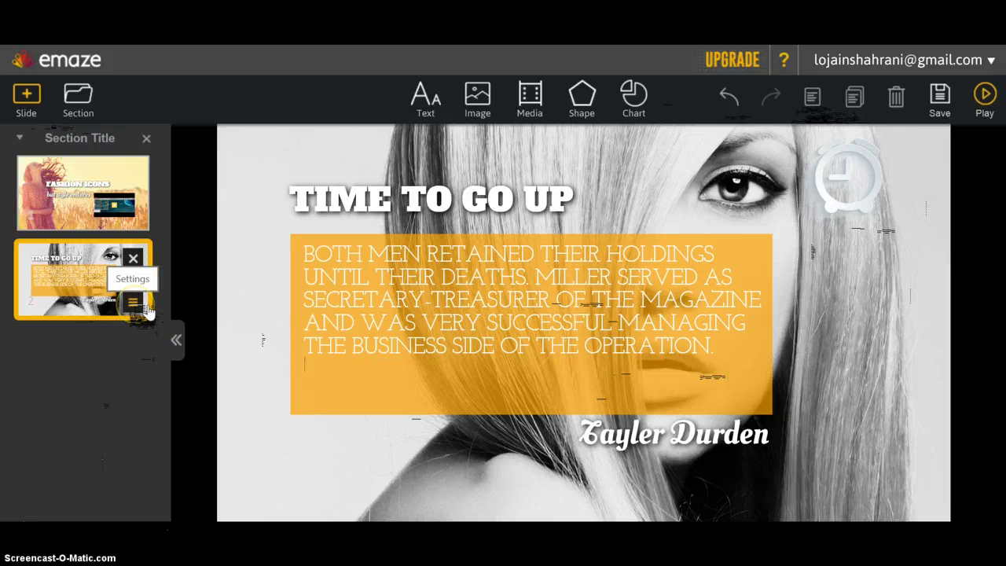
- Set slide 2's stop duration to 1 second and apply it to all slides
left_click(146, 309)
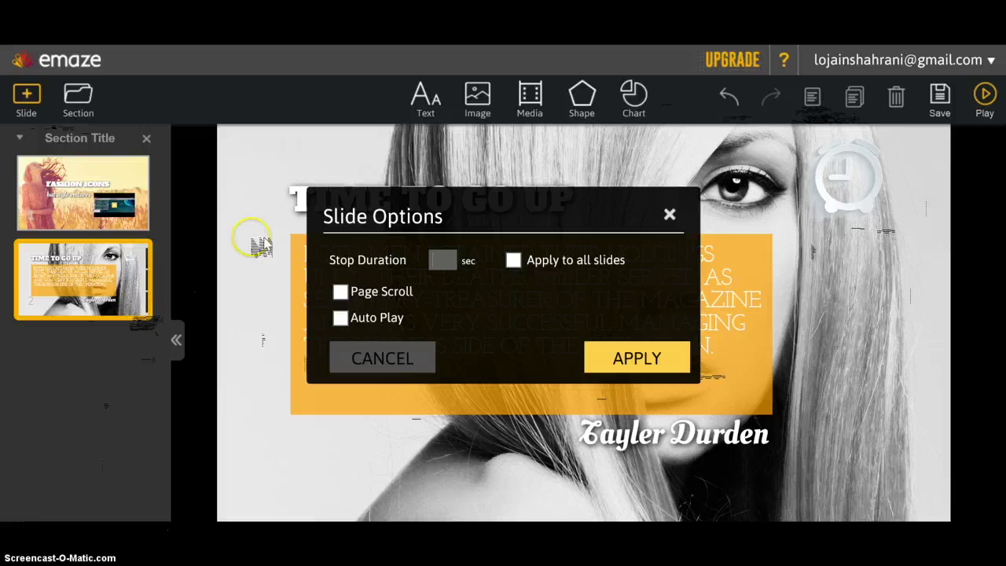
left_click(442, 261)
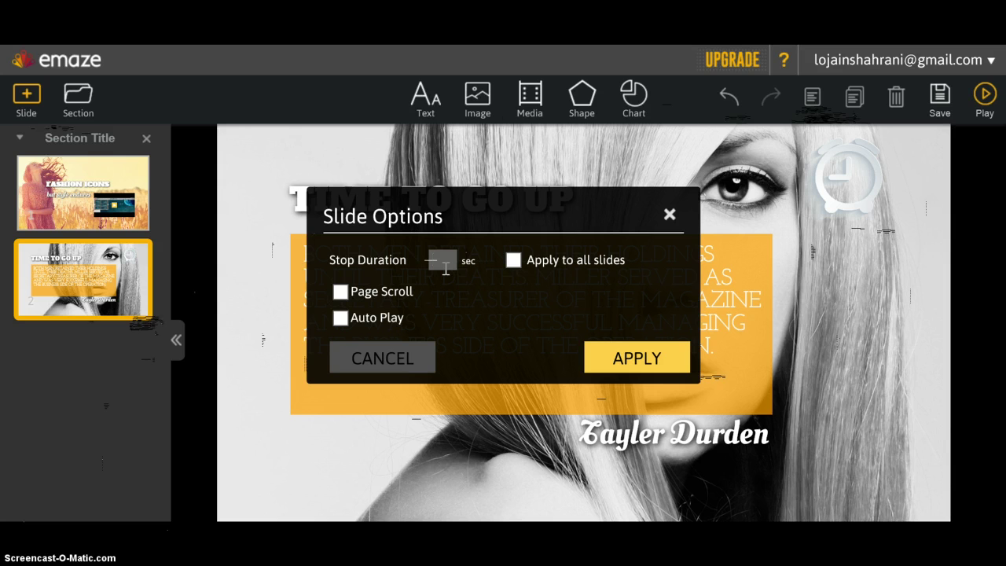
left_click(513, 260)
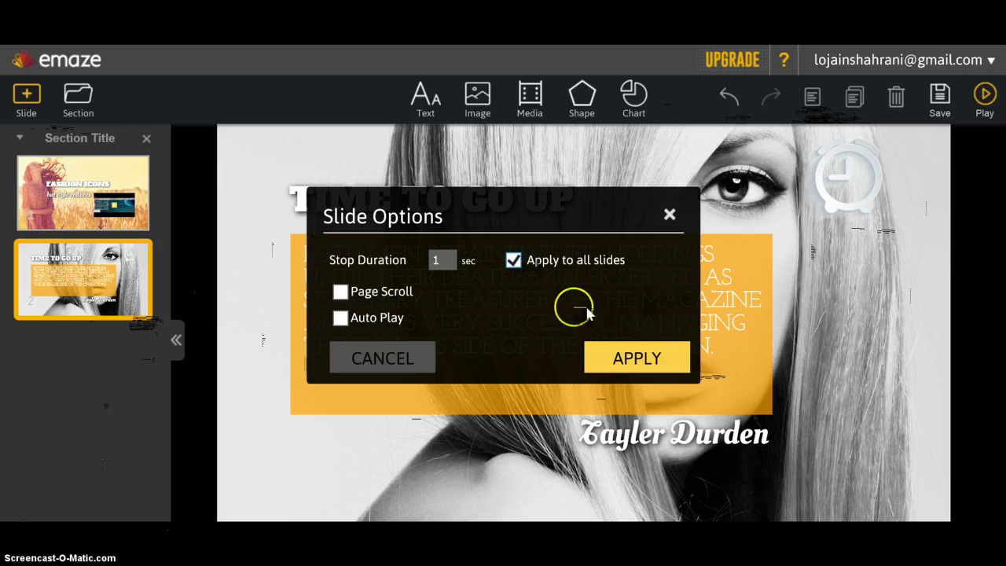
left_click(636, 369)
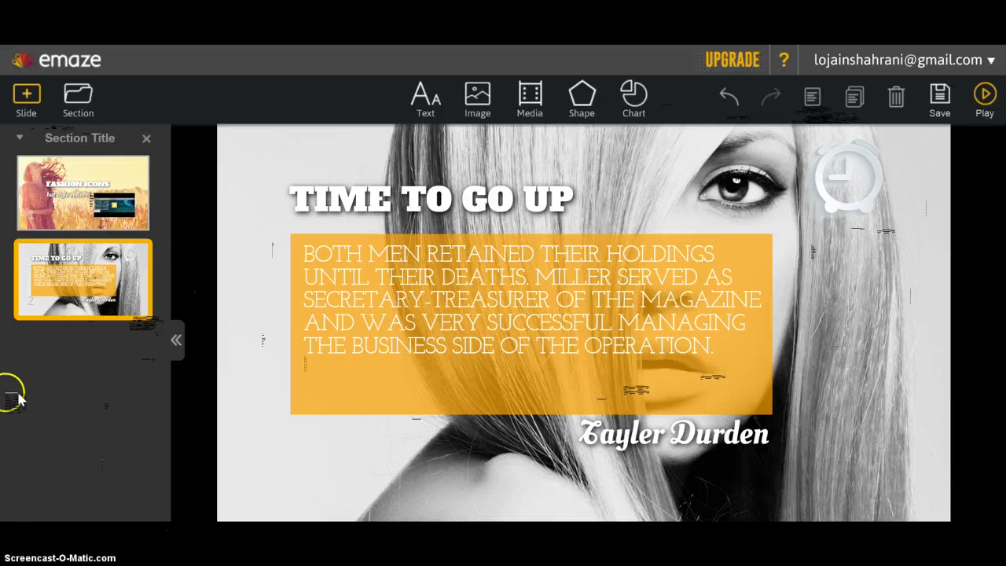
- Play the slideshow from the Fashion Icons slide, pausing and resuming it once
left_click(996, 108)
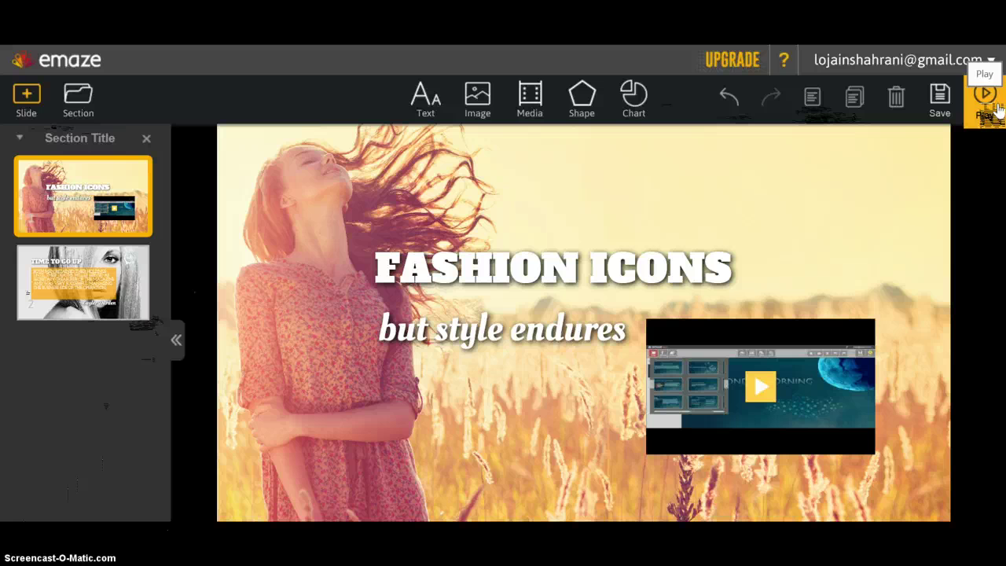
left_click(996, 109)
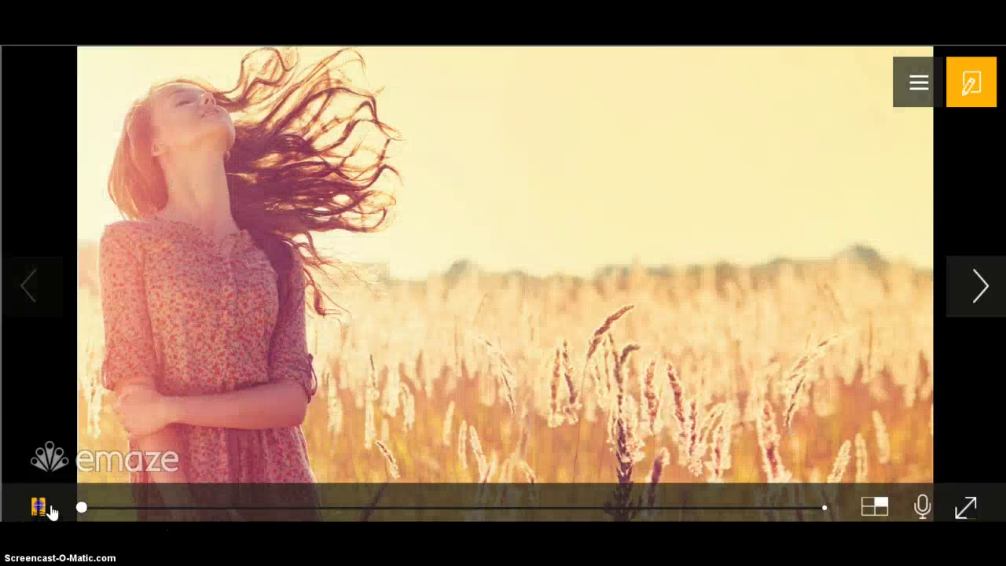
left_click(49, 509)
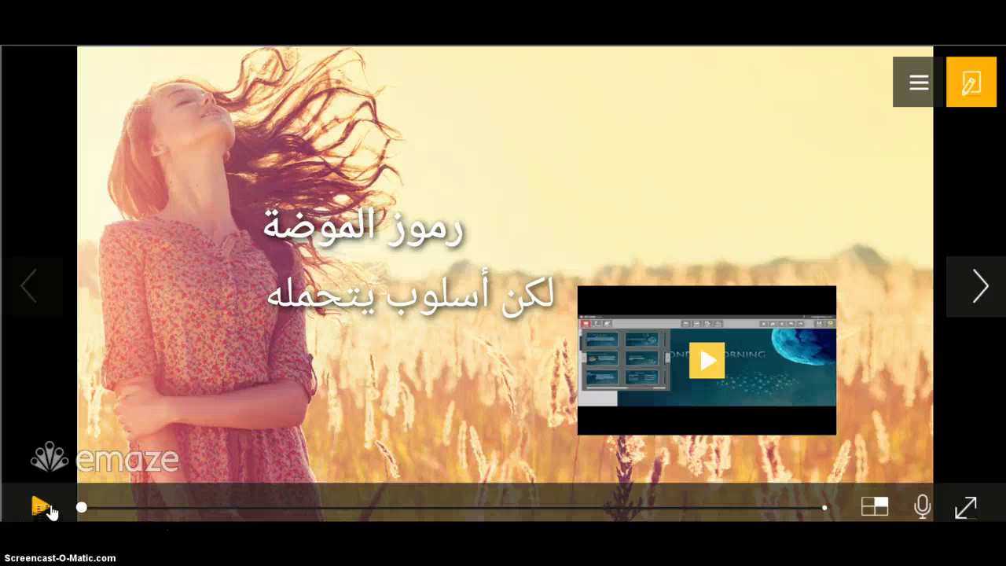
left_click(50, 509)
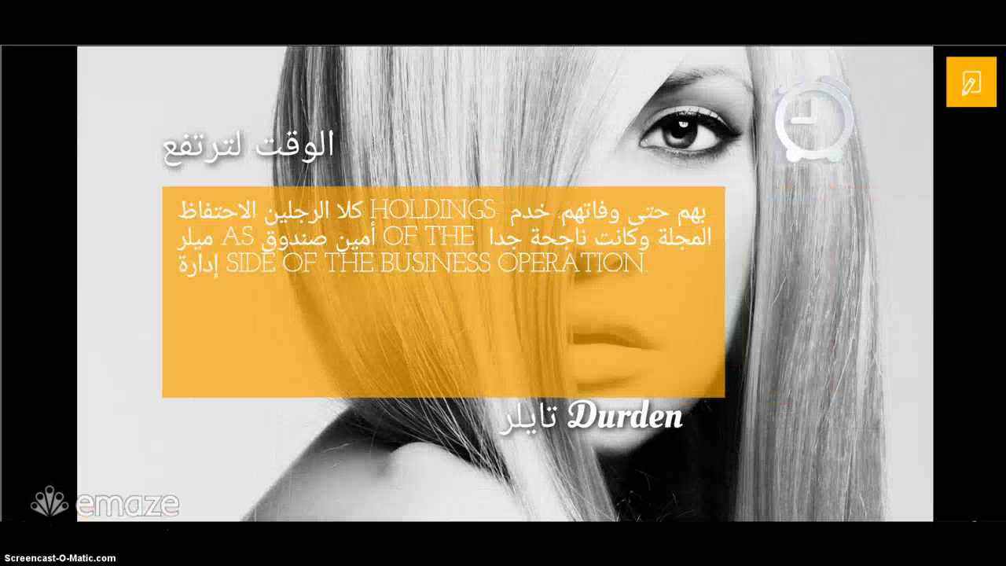
- Translate the slideshow into Chinese from the player menu
left_click(960, 76)
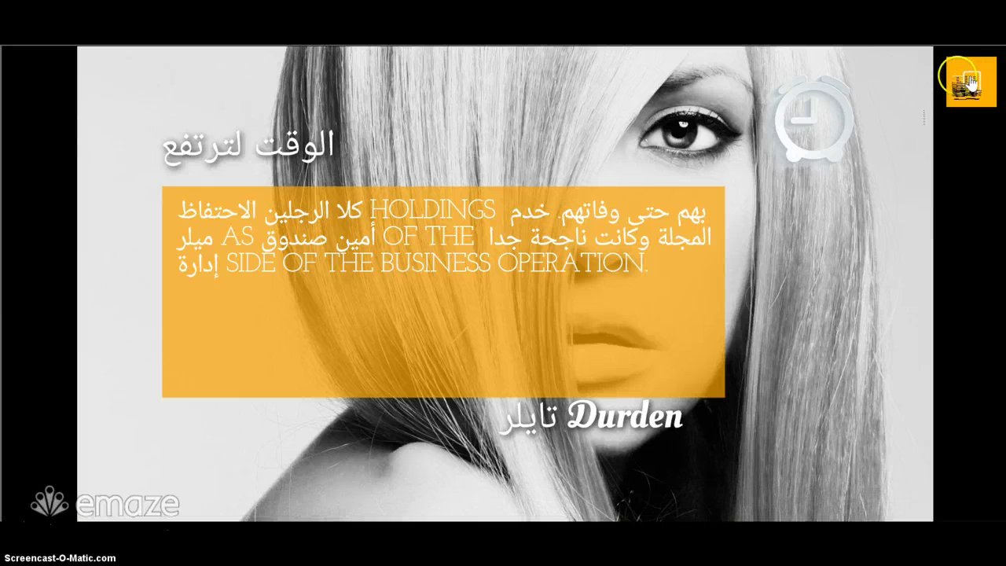
mouse_move(927, 88)
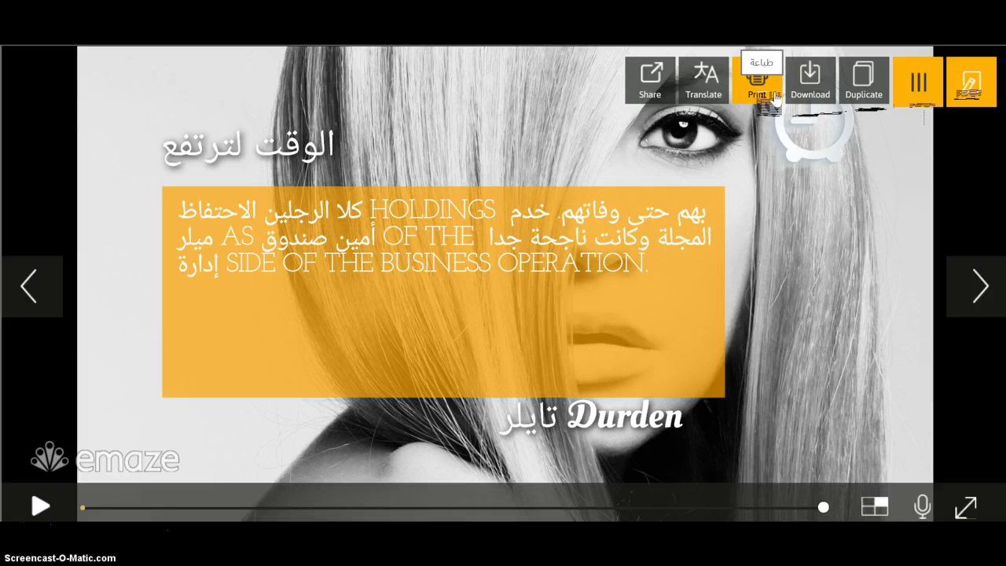
left_click(732, 99)
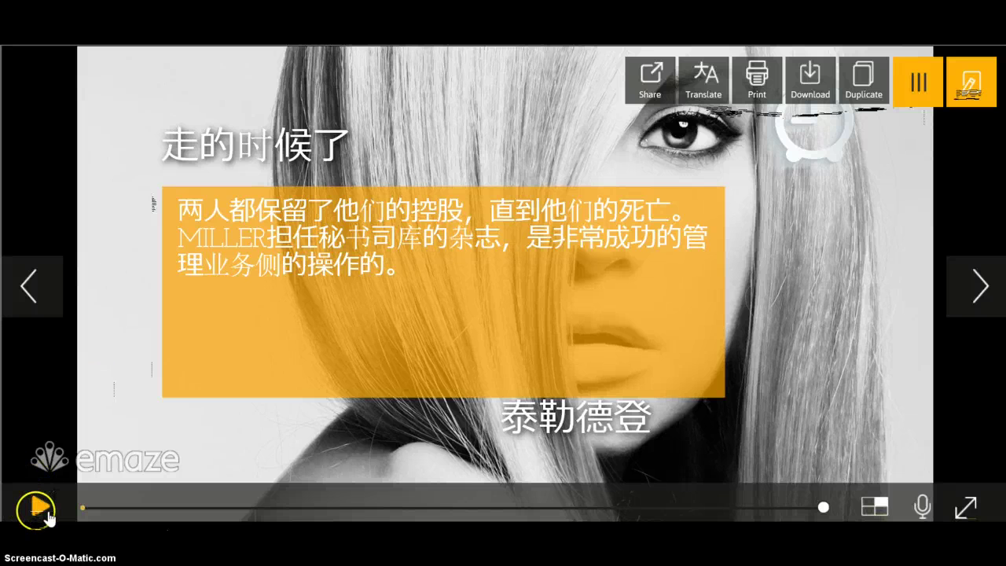
- Play the Chinese-translated slideshow, then pause and resume it
left_click(46, 512)
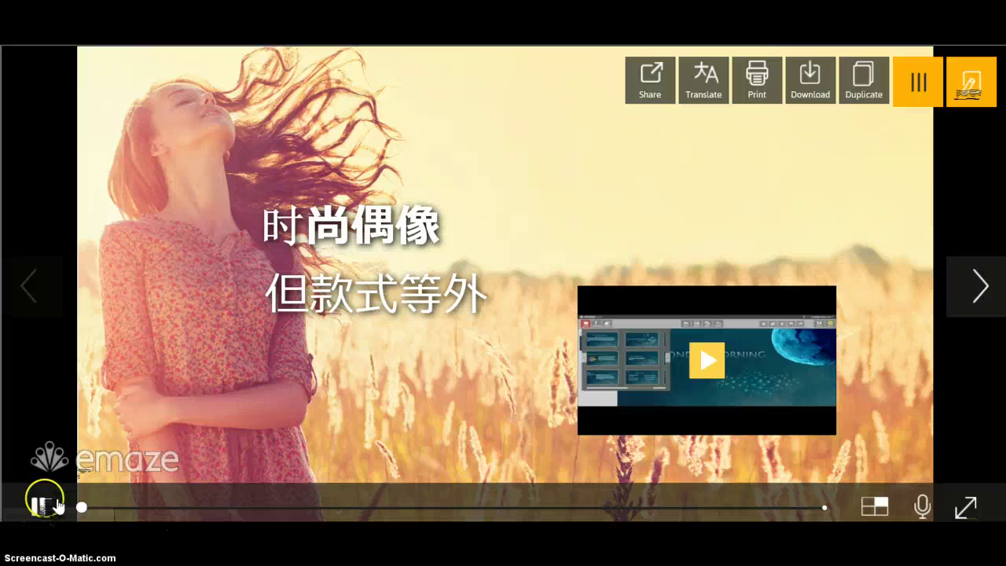
left_click(55, 503)
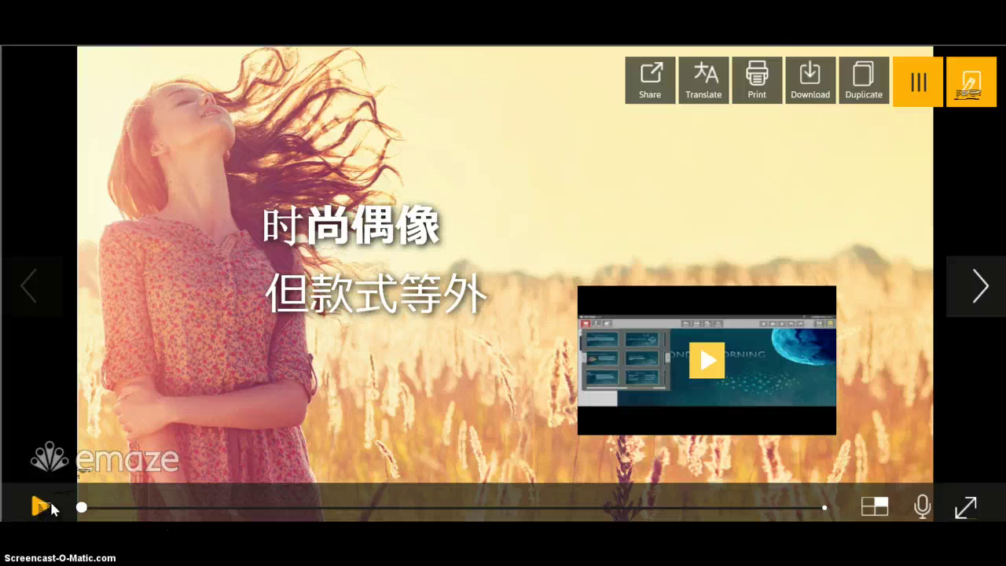
left_click(54, 506)
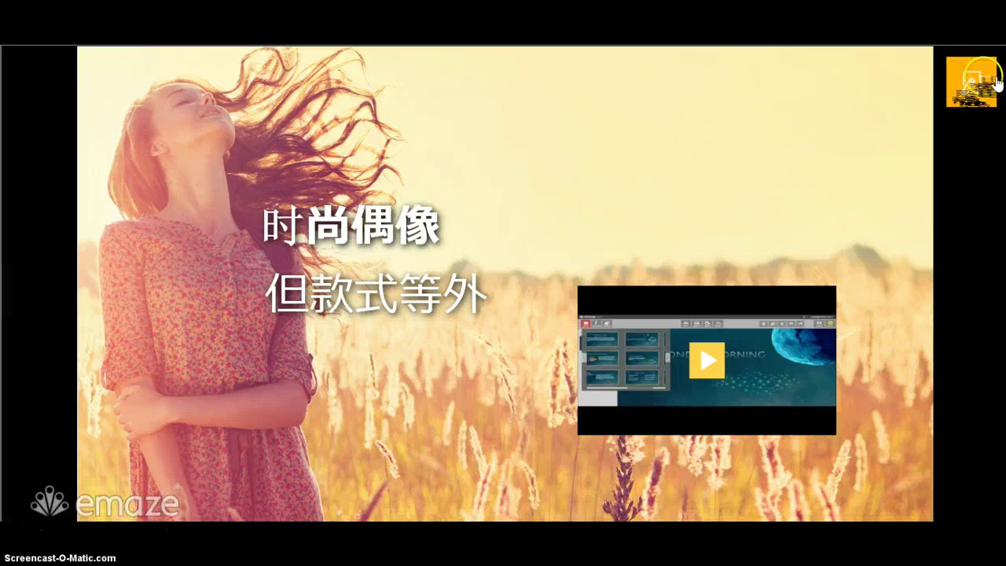
- Save the Fashion Icons presentation and leave the editor for the My presentations dashboard
left_click(990, 77)
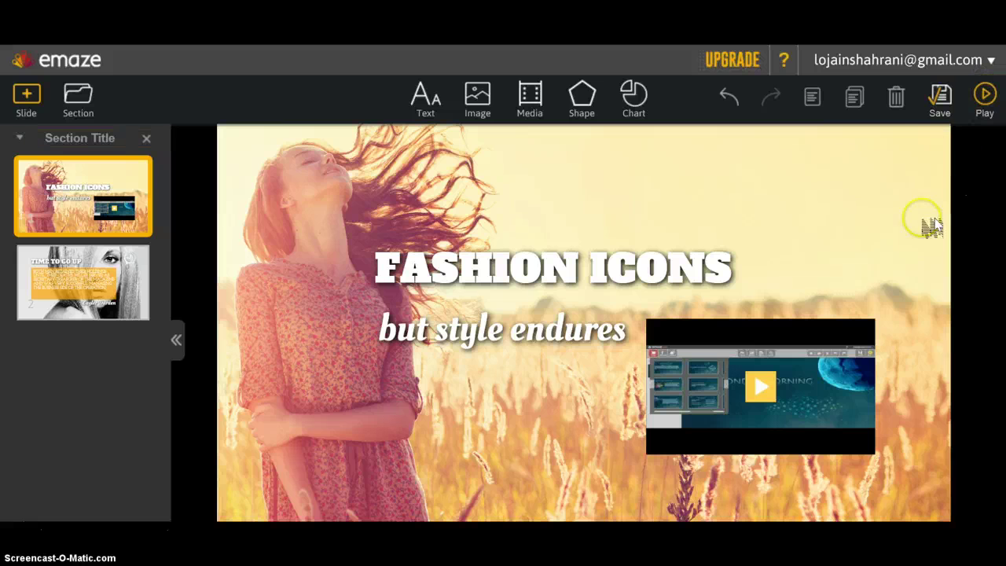
left_click(935, 110)
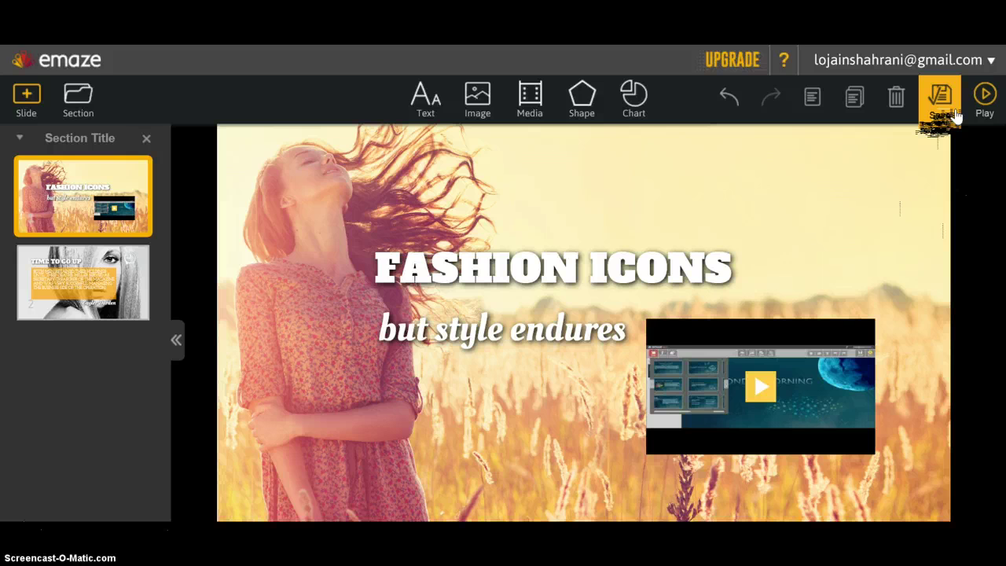
left_click(791, 243)
left_click(308, 432)
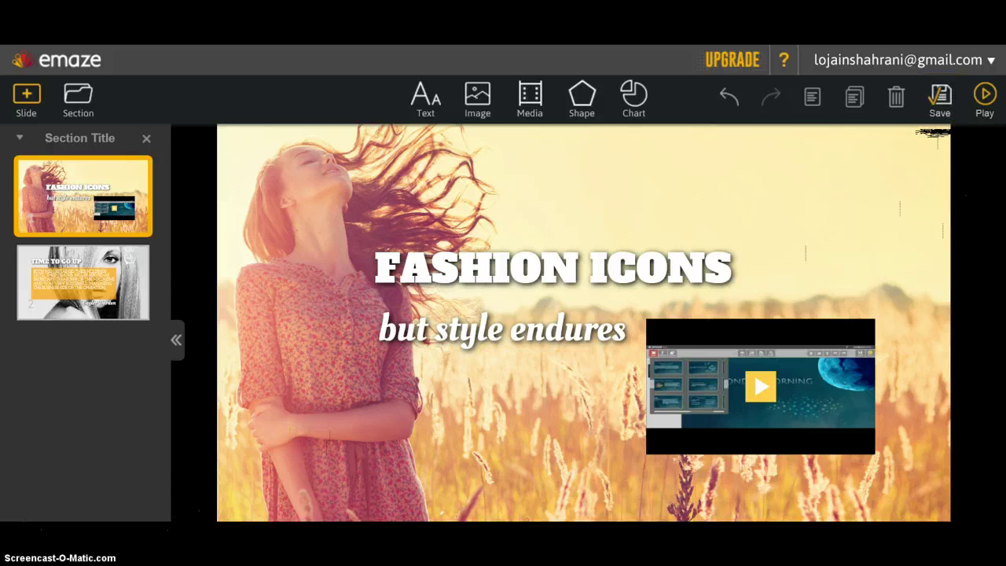
left_click(257, 316)
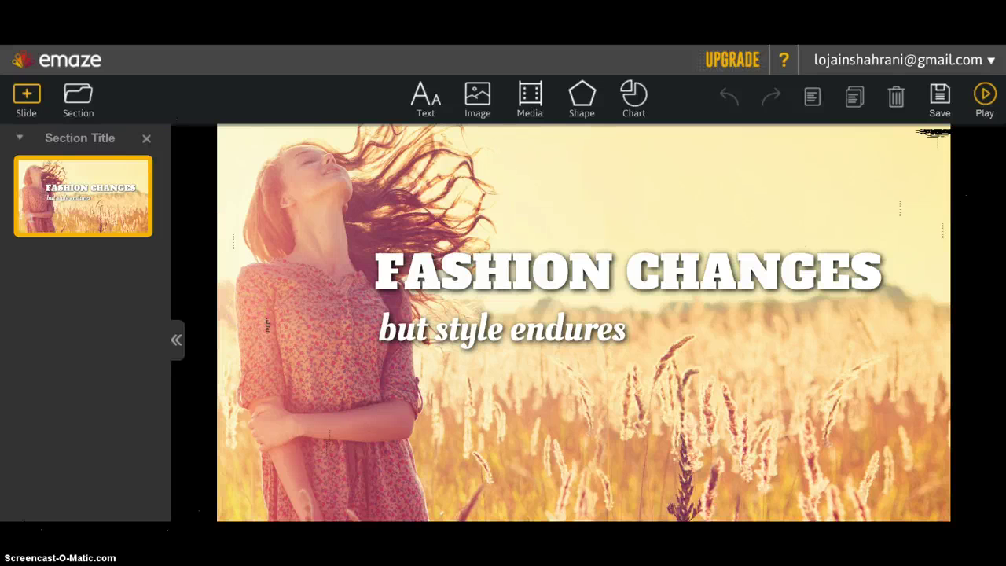
left_click(85, 60)
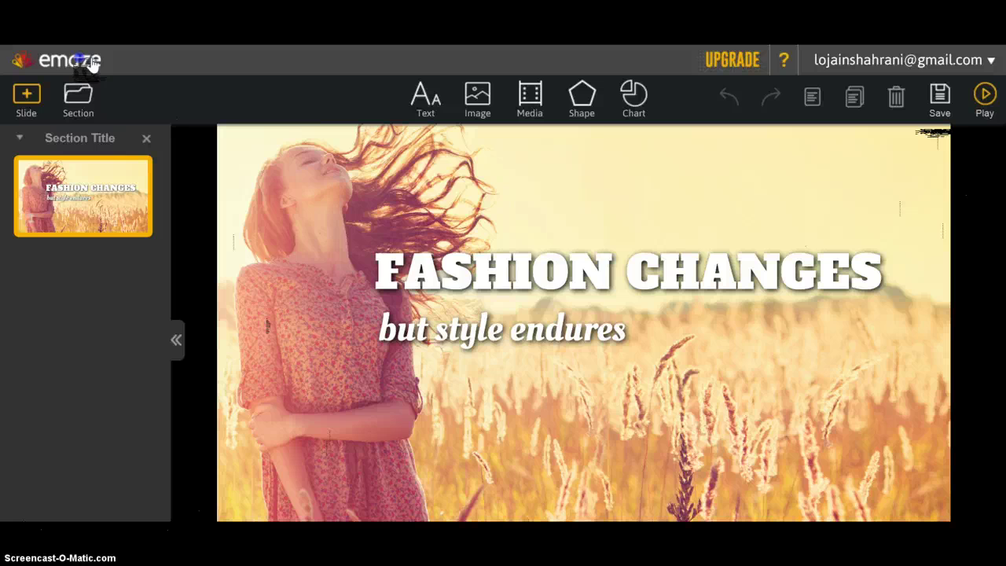
left_click(473, 280)
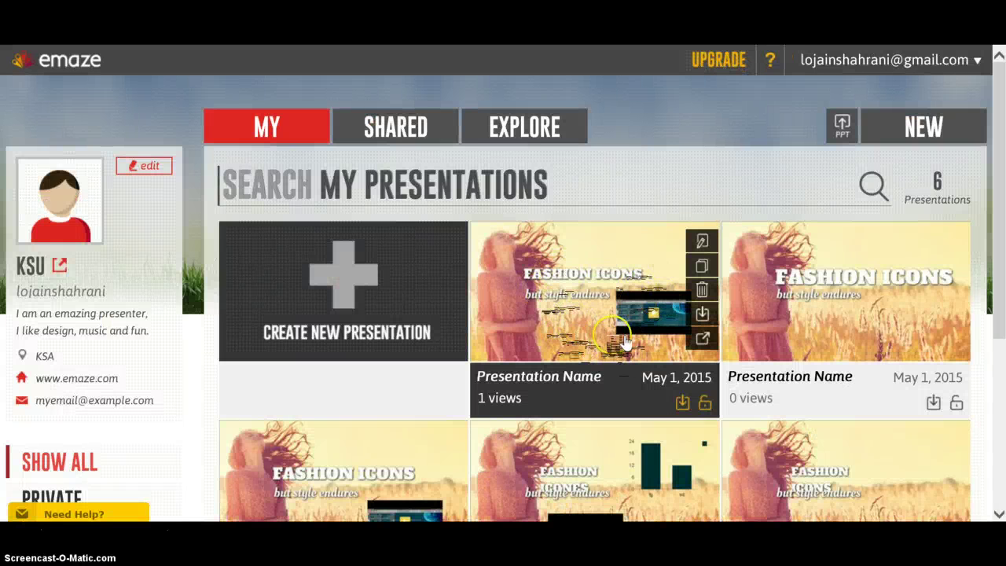
- Review the Fashion Icons deck's Share fields and confirm its Privacy tab shows Public
left_click(704, 404)
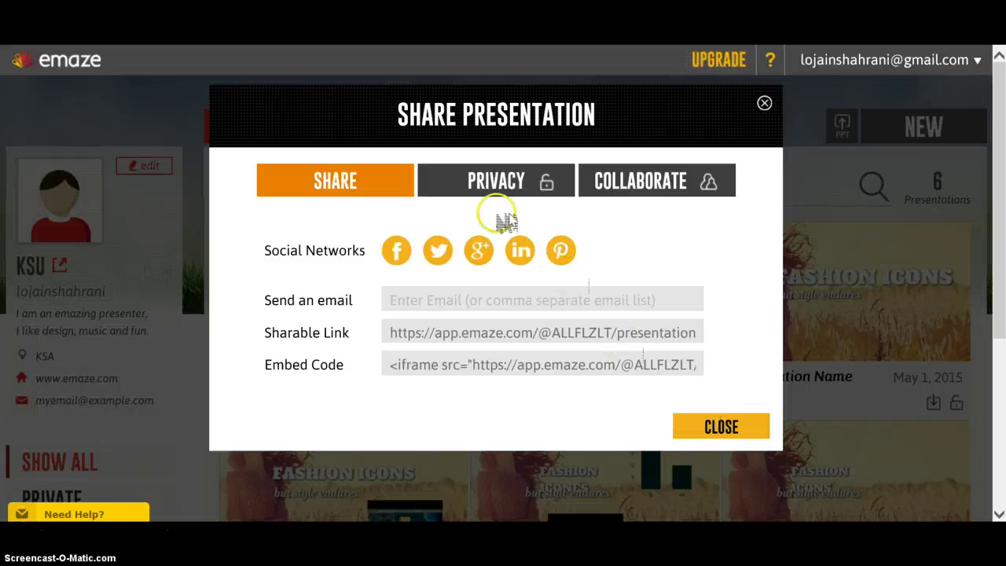
left_click(420, 300)
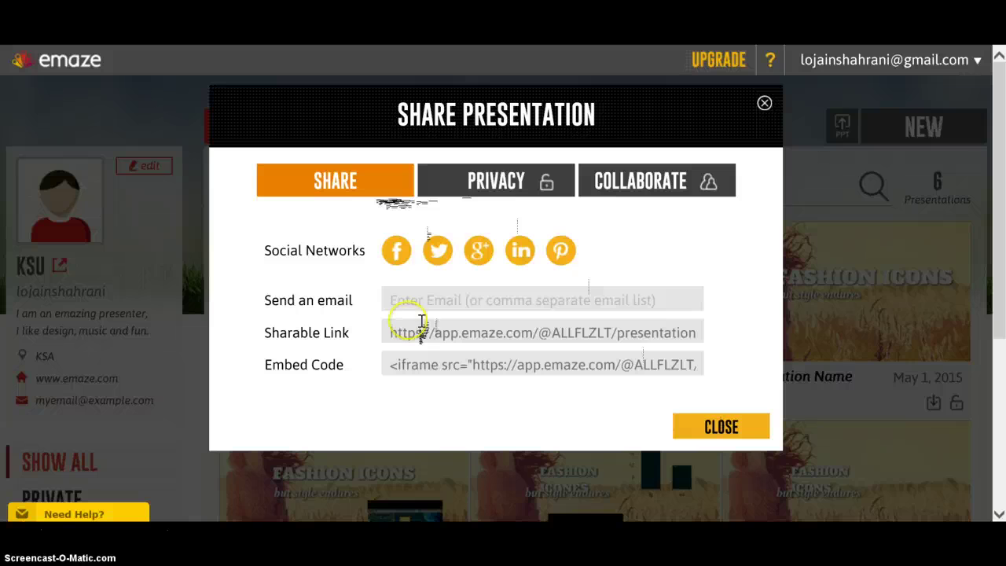
left_click(509, 194)
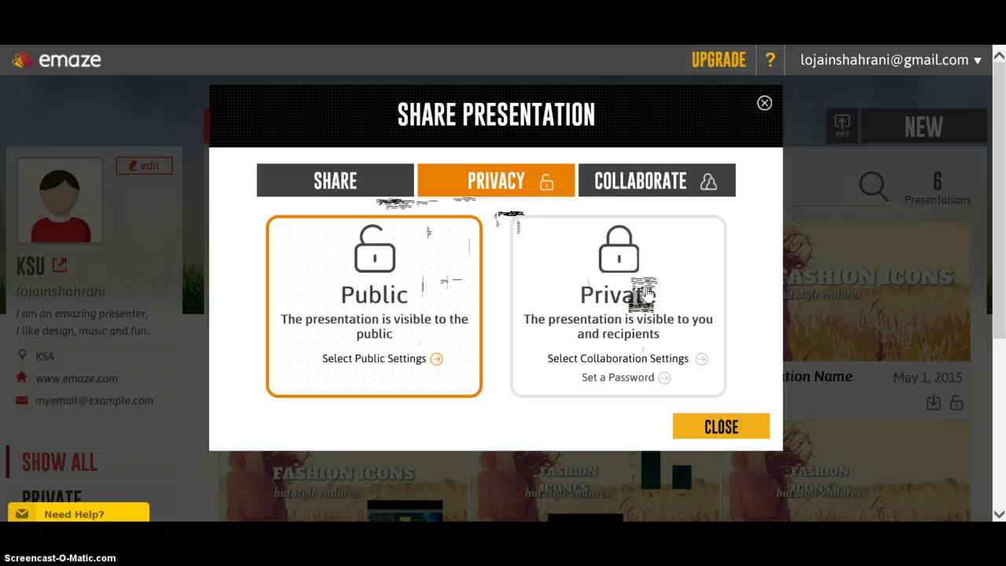
left_click(737, 423)
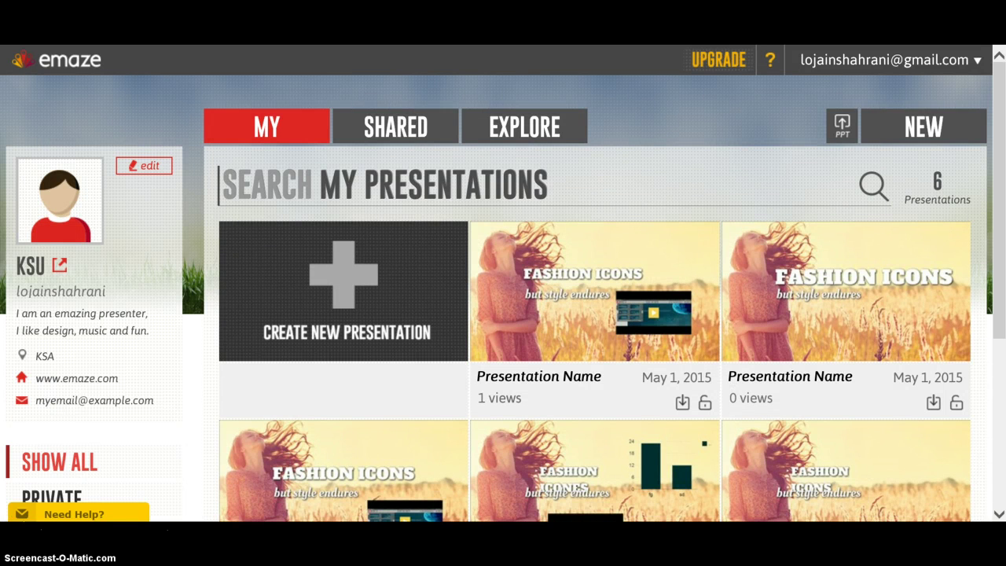
- Filter My presentations to Private, then to Public, listing all six decks
scroll(24, 385, "down", 1)
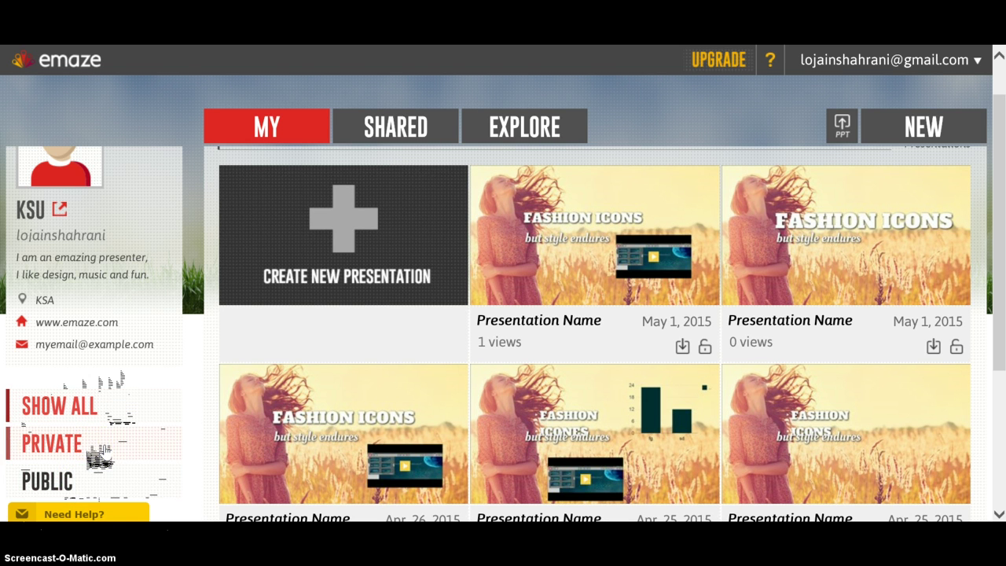
left_click(98, 456)
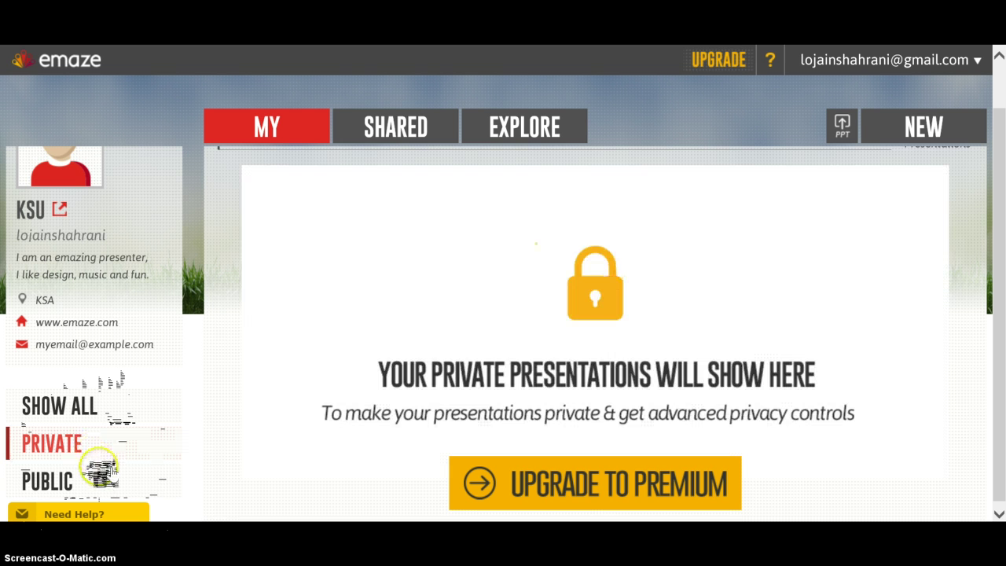
left_click(98, 481)
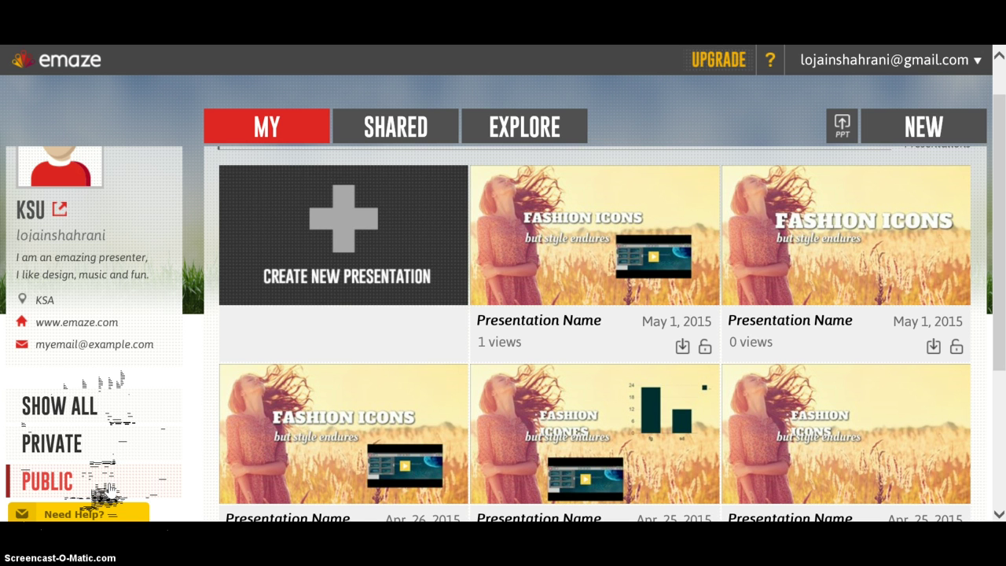
left_click_drag(996, 143, 998, 122)
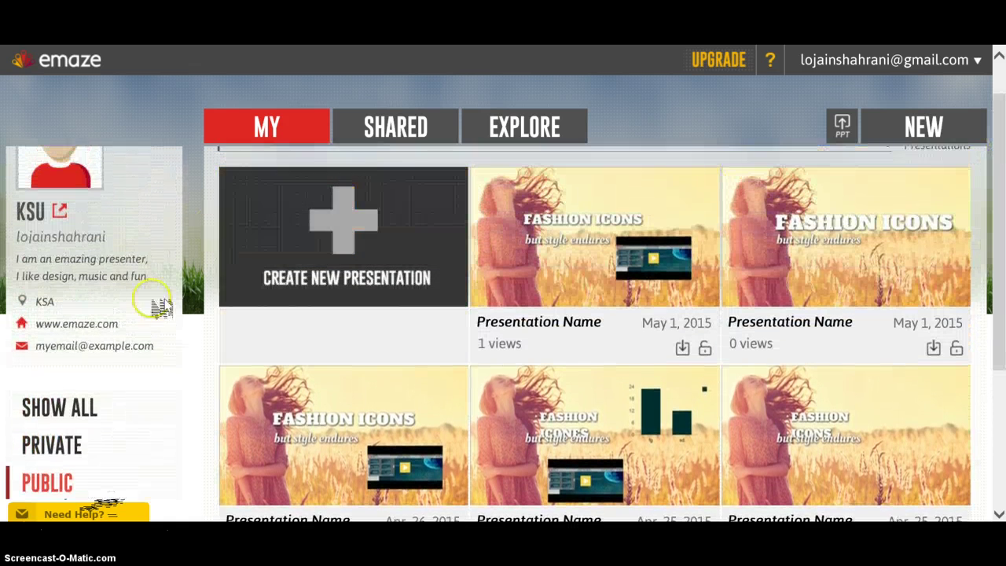